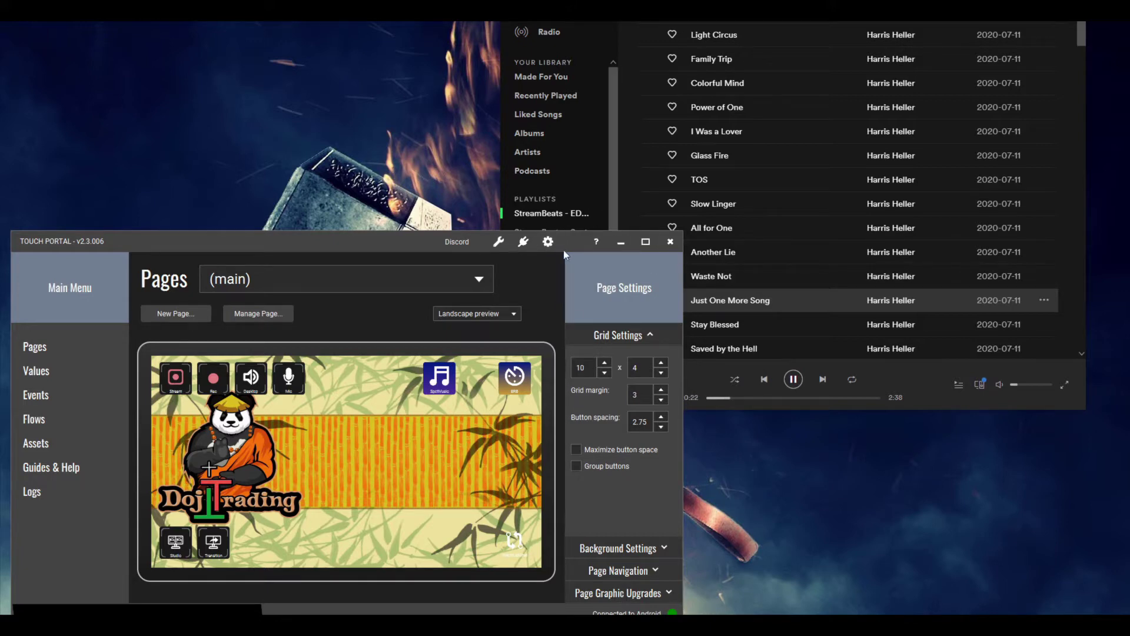
Pause Spotify playback at 0:24 and bring Touch Portal back to the front.
click(793, 381)
click(793, 381)
click(415, 248)
Stop the TouchPortalSpotifyPlugin in Plug-in Settings, confirm it, and close Settings.
click(549, 245)
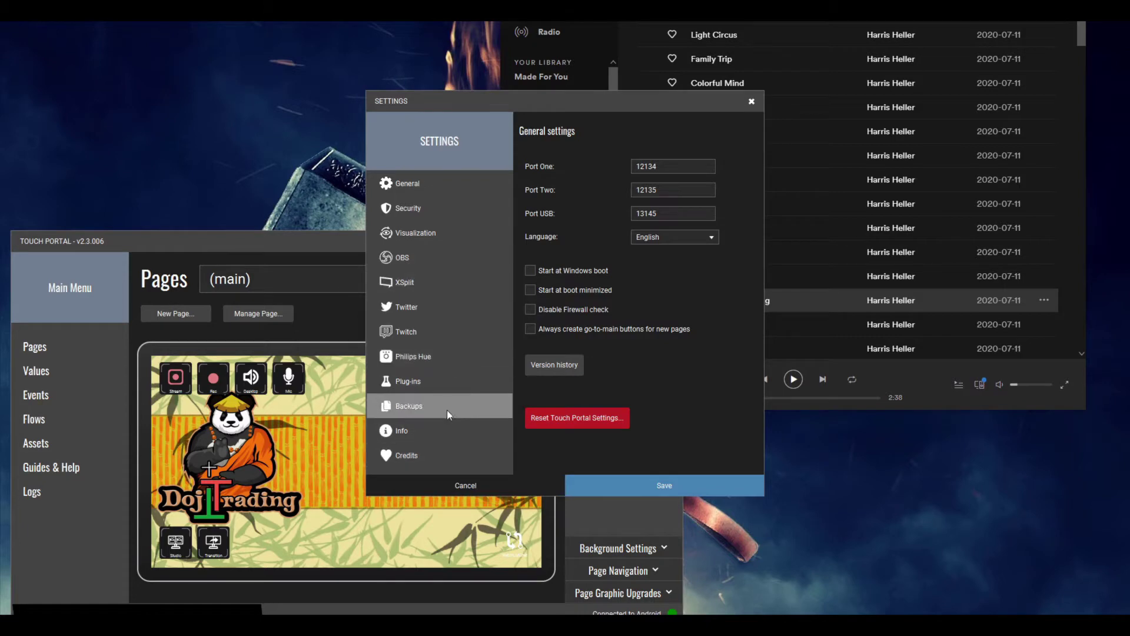
click(438, 381)
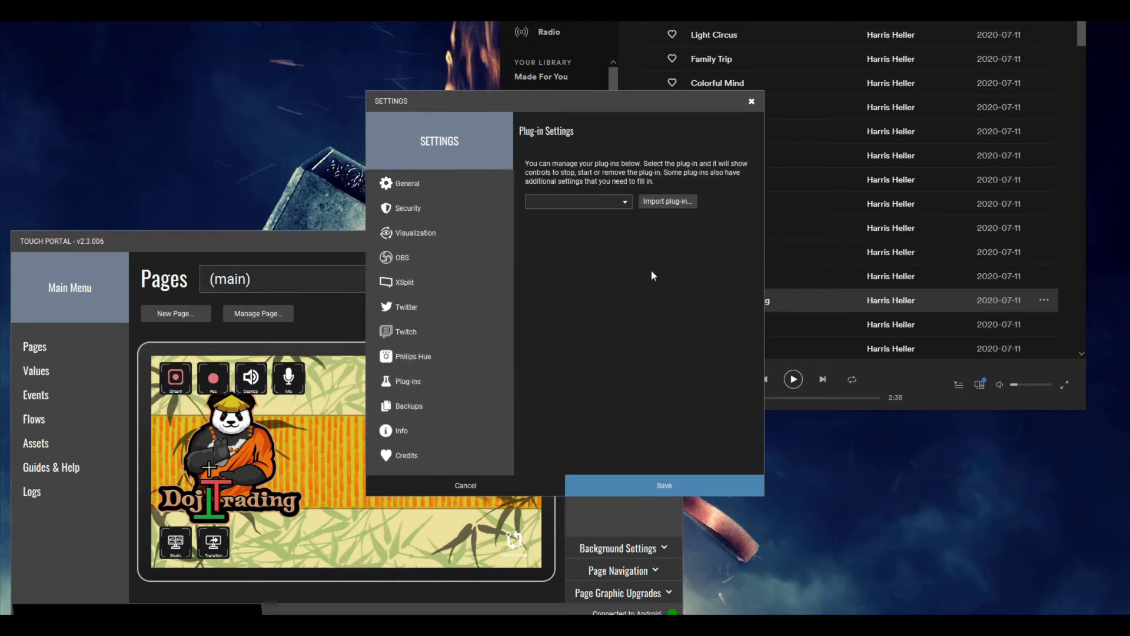
click(621, 202)
click(598, 217)
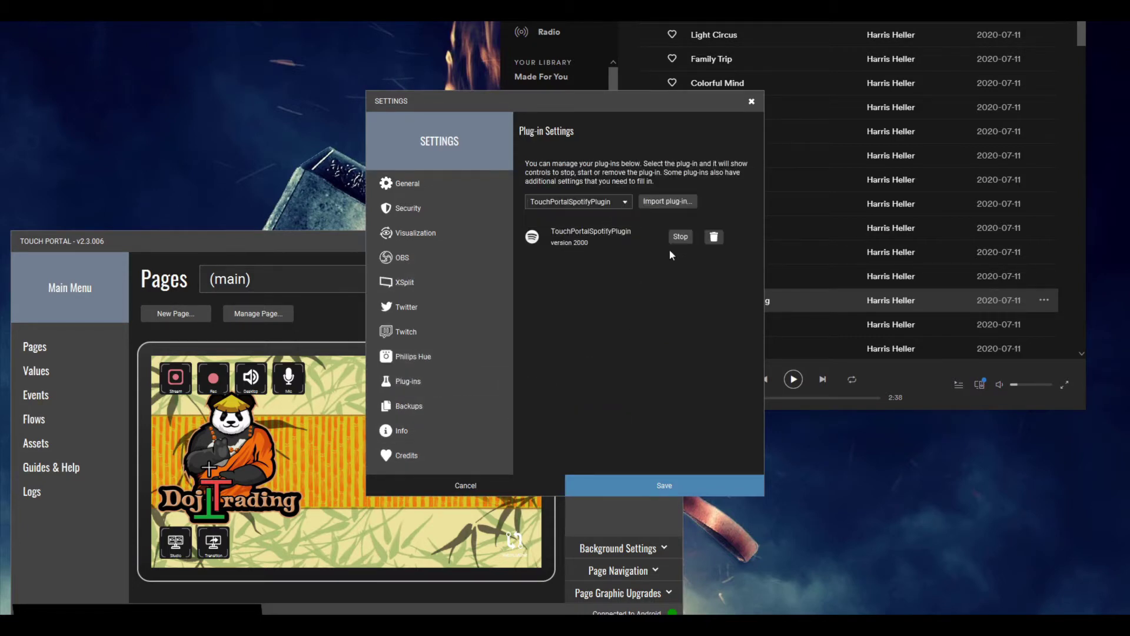
click(681, 236)
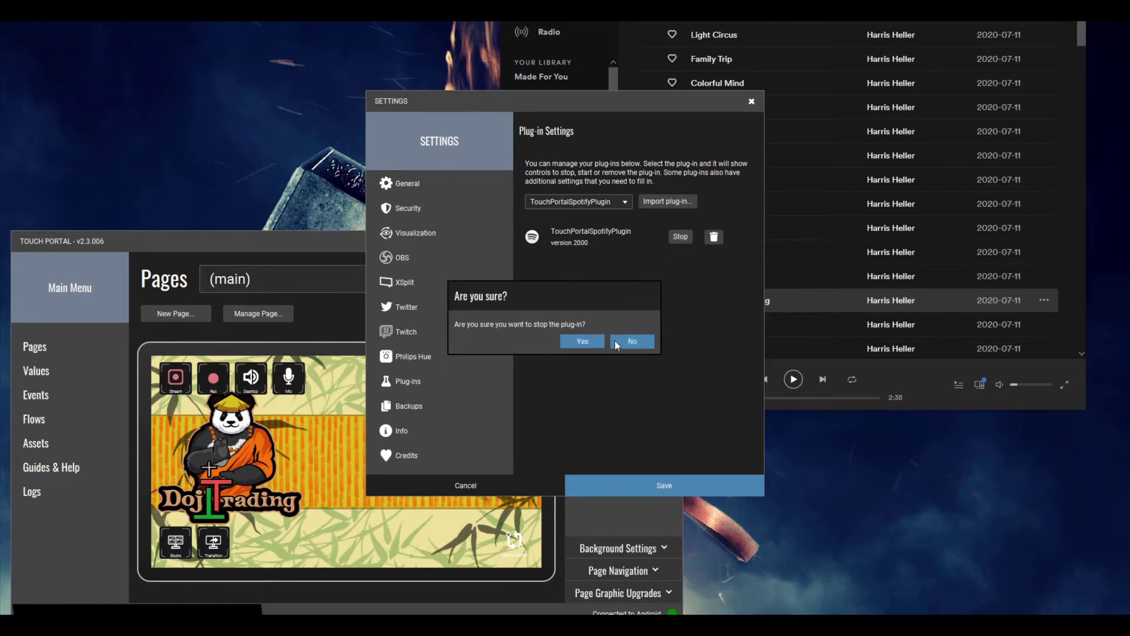
click(576, 342)
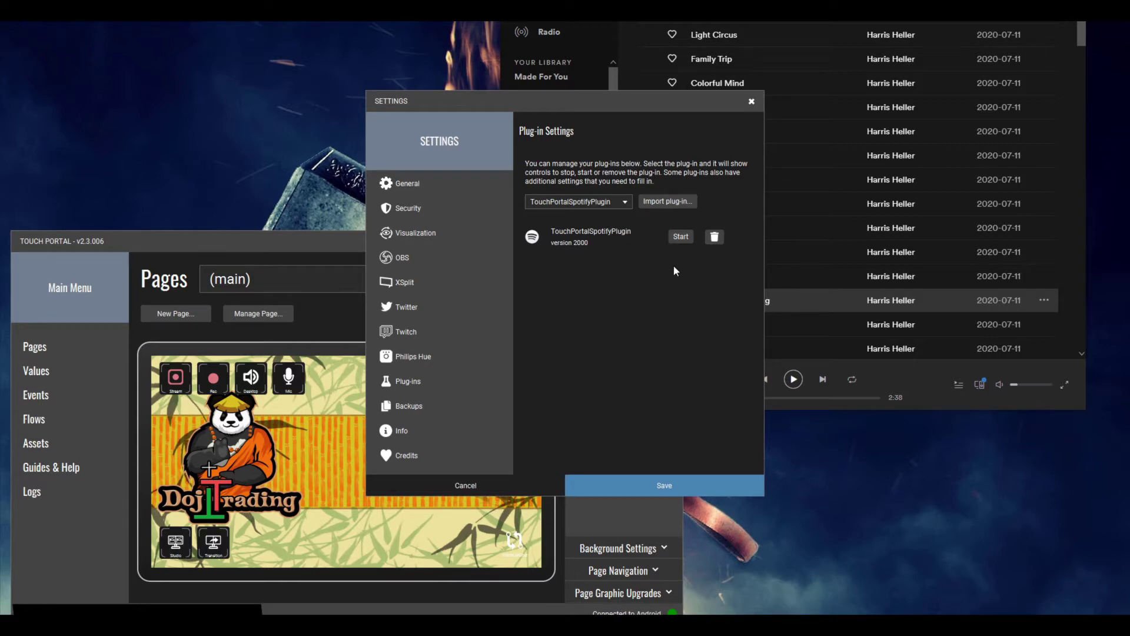
click(752, 101)
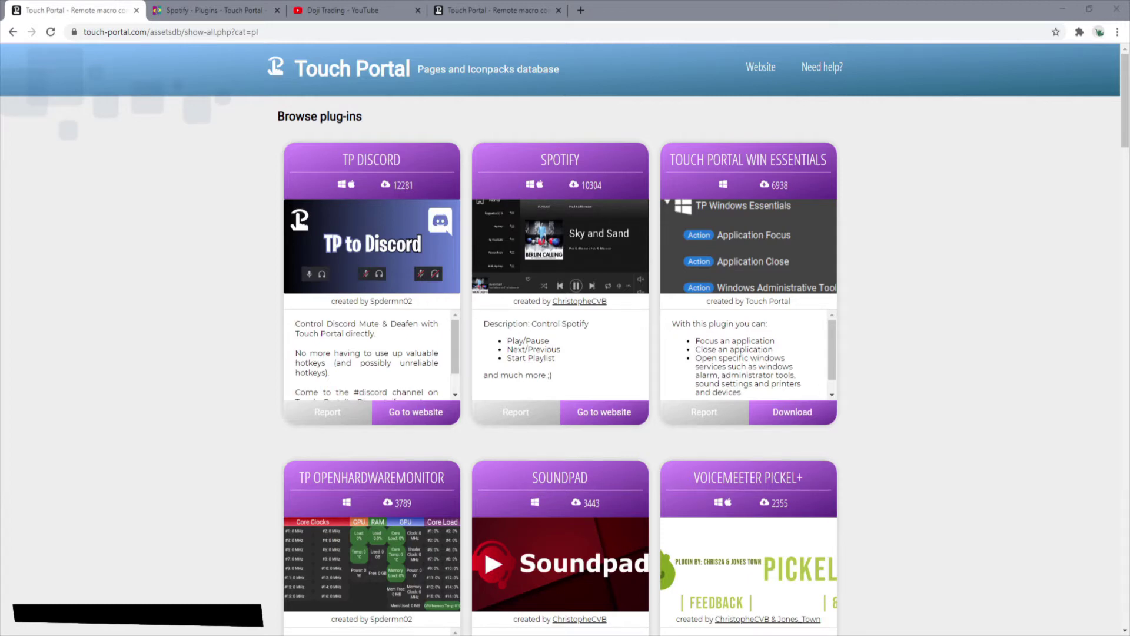
Switch to the browser and go to the Spotify plug-in page tab.
key(alt+Tab)
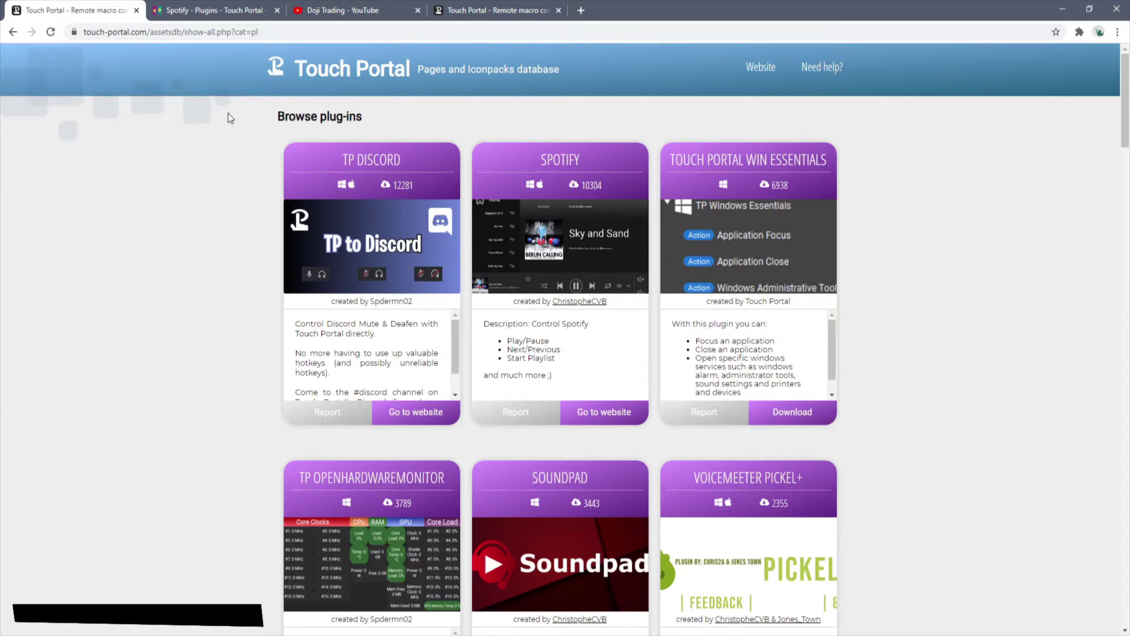
click(216, 18)
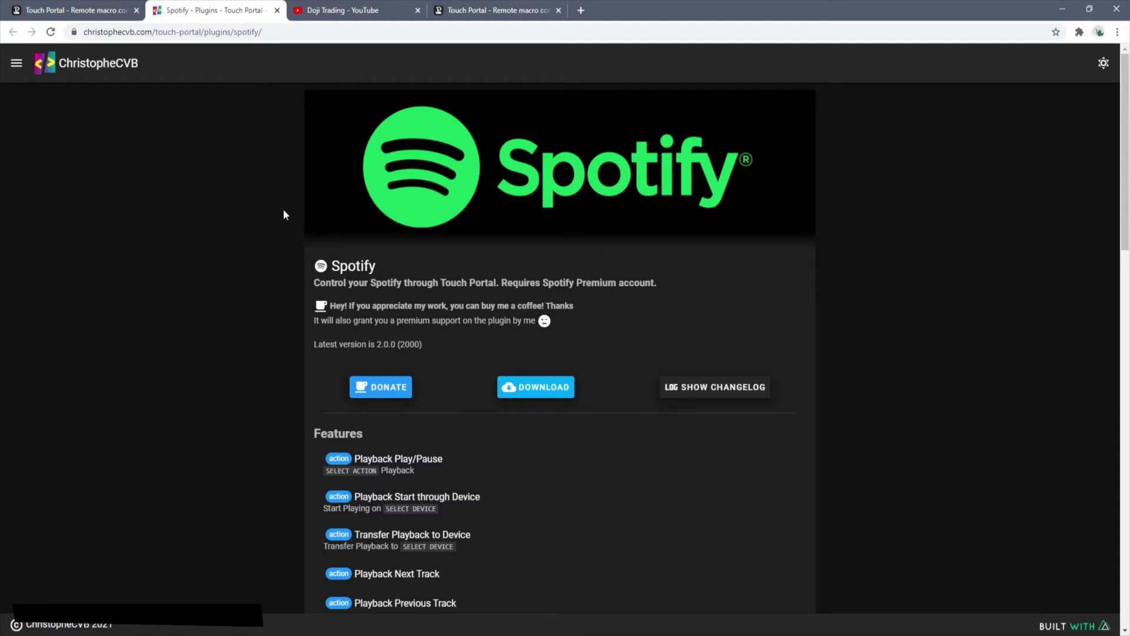
Scroll through the Spotify plug-in's feature list, including Playlist Start.
scroll(289, 213, down, 4)
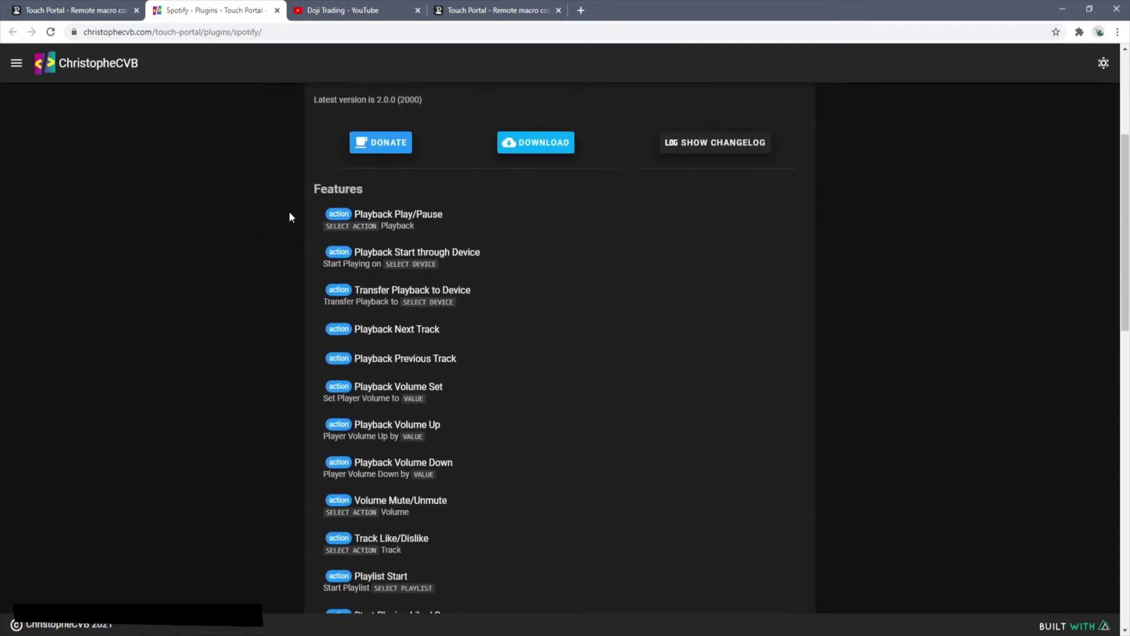
scroll(289, 212, up, 4)
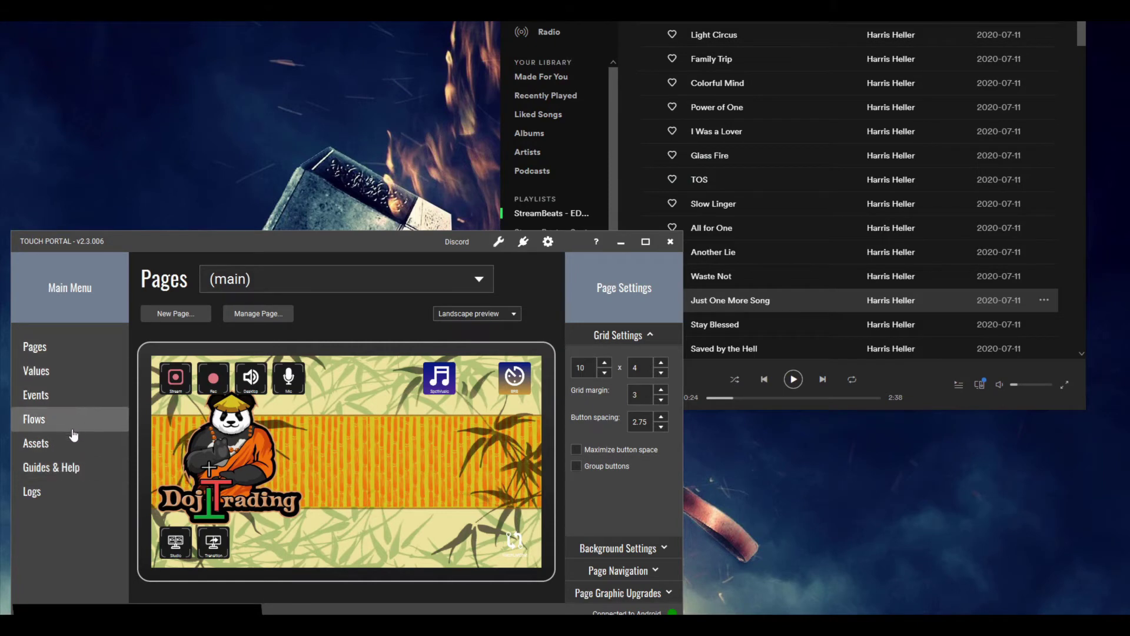
Open Guides & Help and scroll through its content.
click(75, 471)
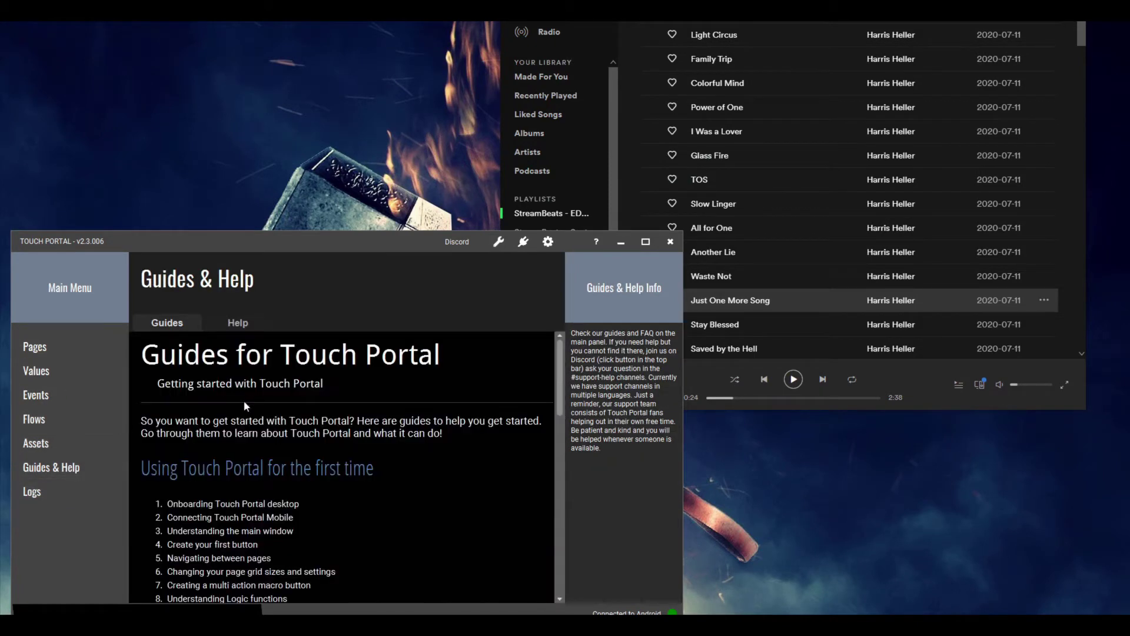
scroll(308, 415, down, 2)
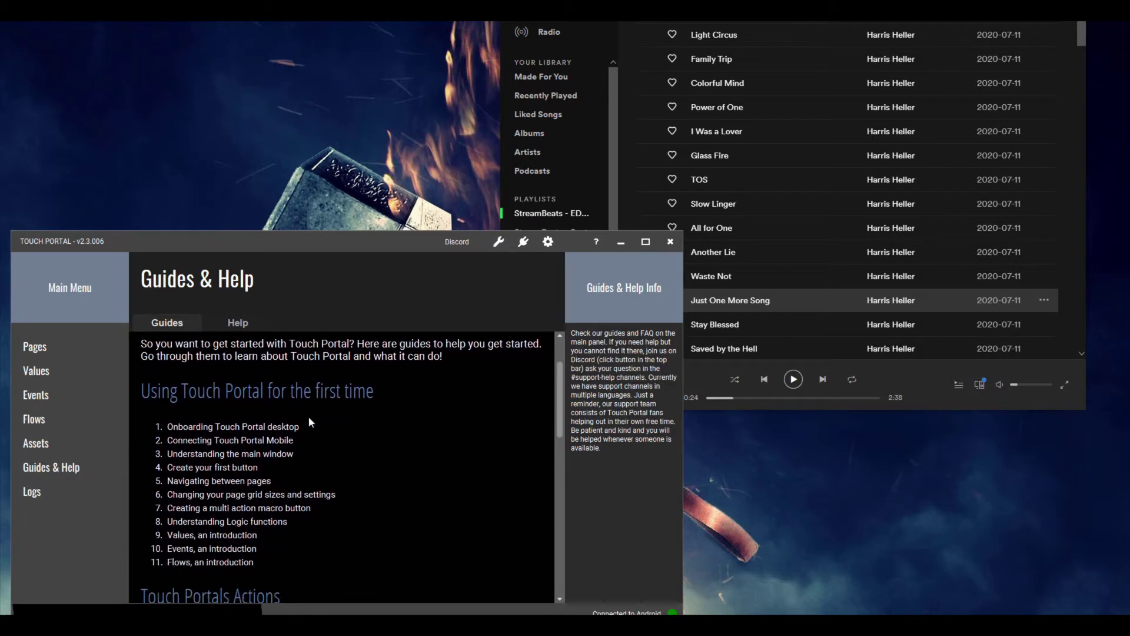
scroll(224, 439, down, 4)
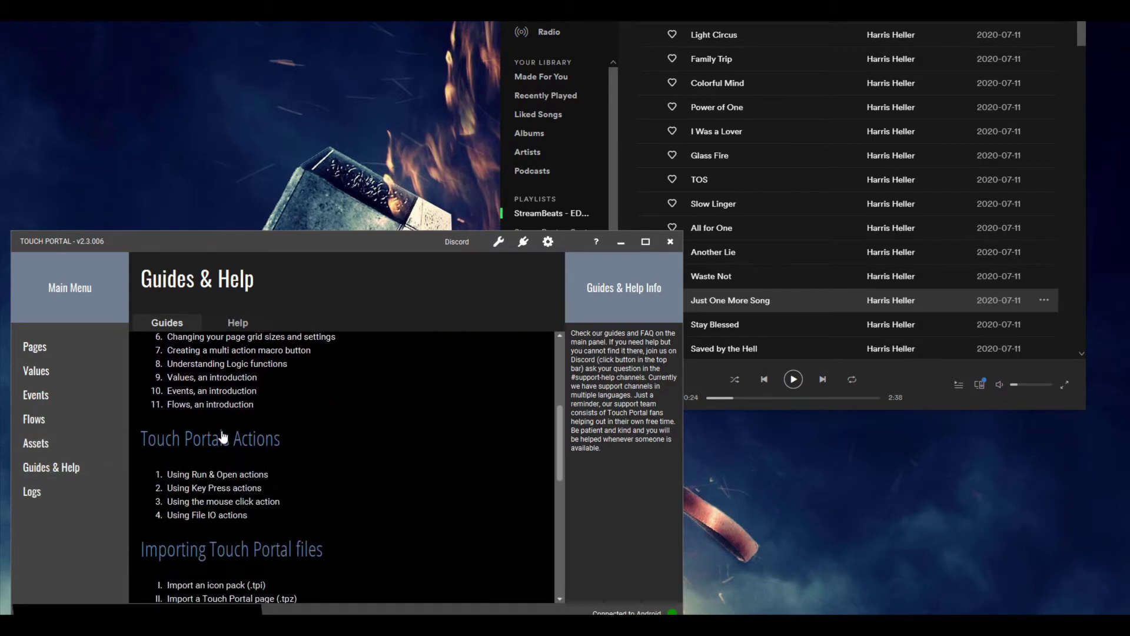
scroll(342, 465, down, 2)
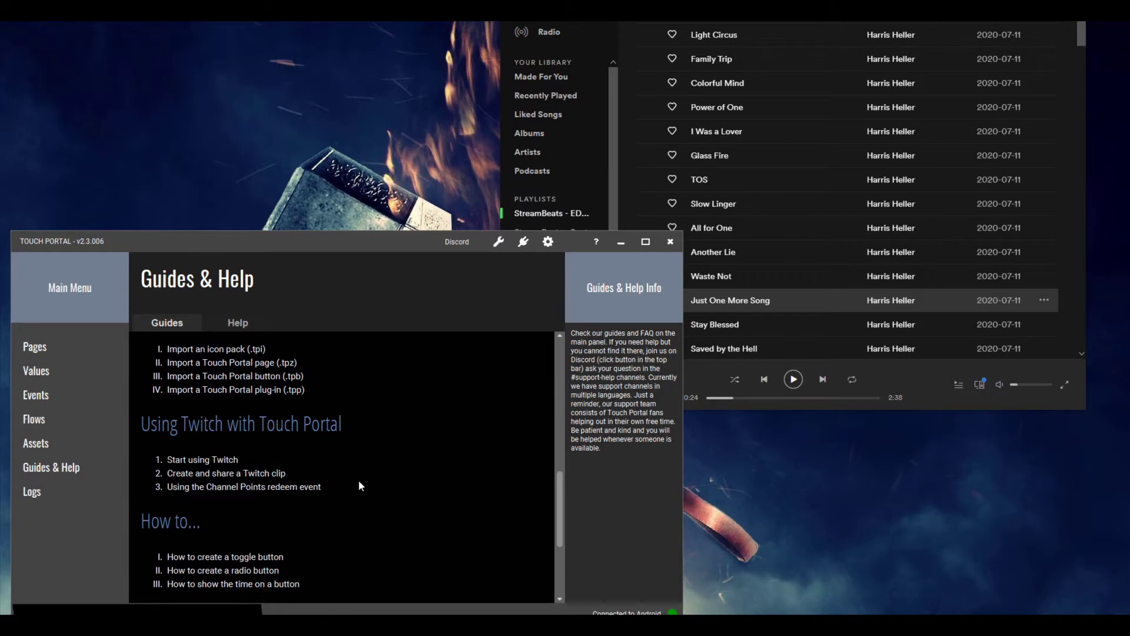
scroll(236, 454, up, 3)
Browse the Flows, Values, Events and Pages sections, ending on the Assets gallery.
click(59, 421)
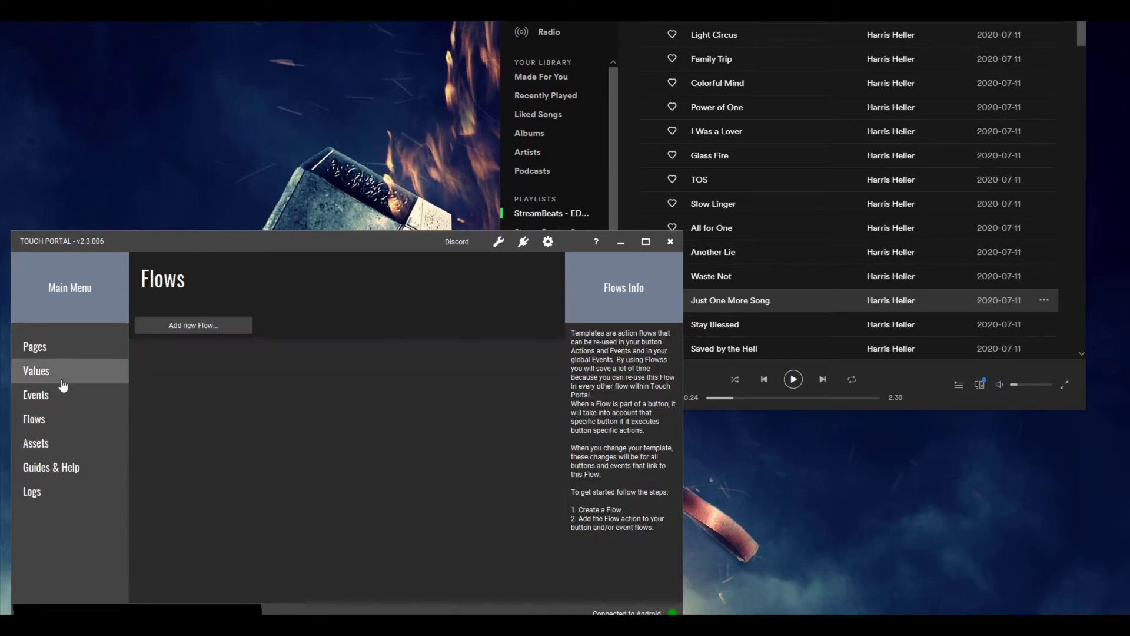
click(63, 380)
click(68, 396)
click(70, 352)
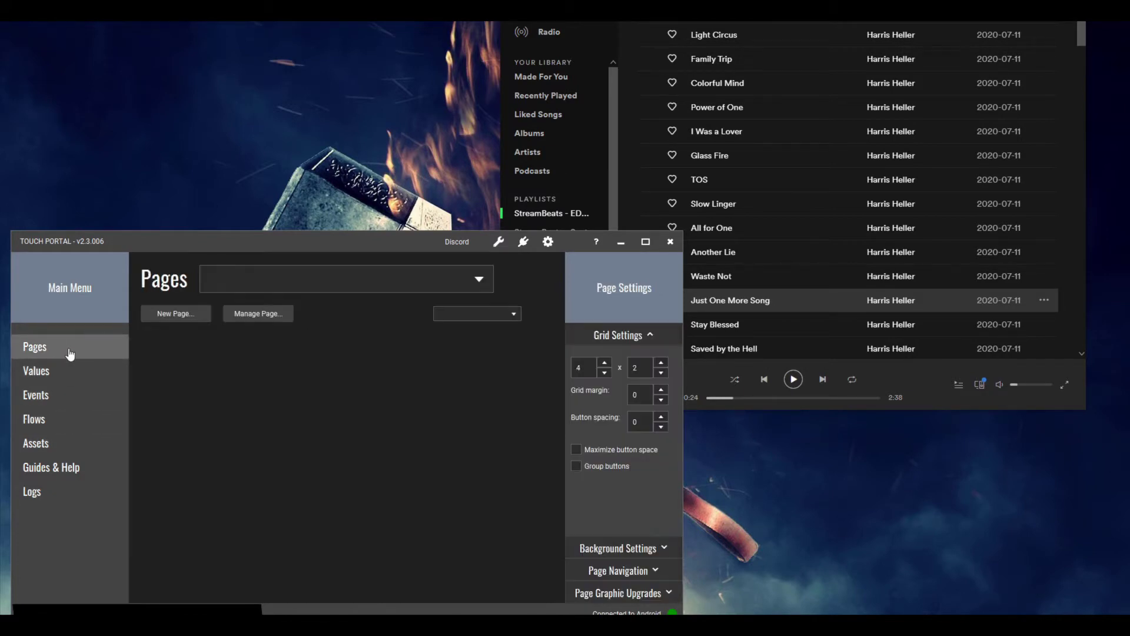
click(65, 419)
click(65, 443)
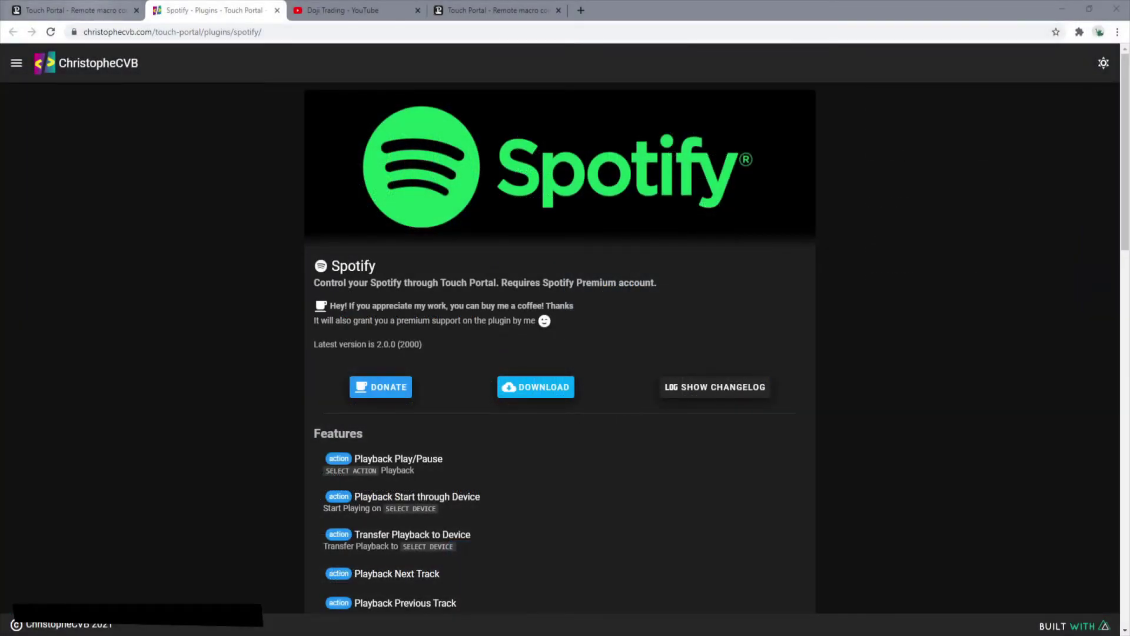
click(77, 10)
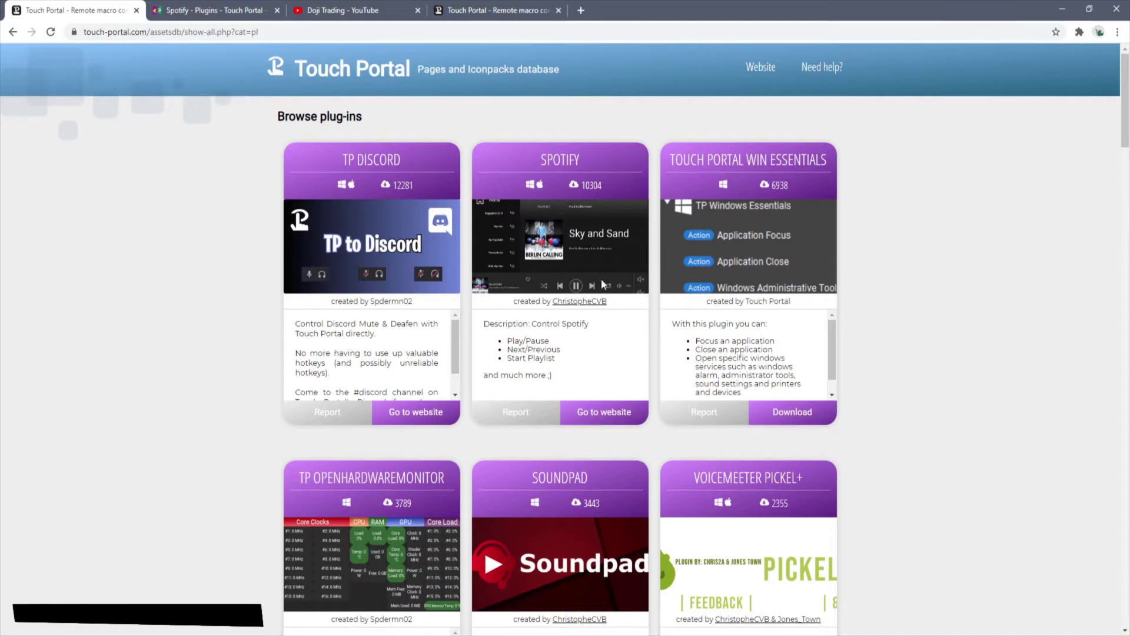
click(233, 10)
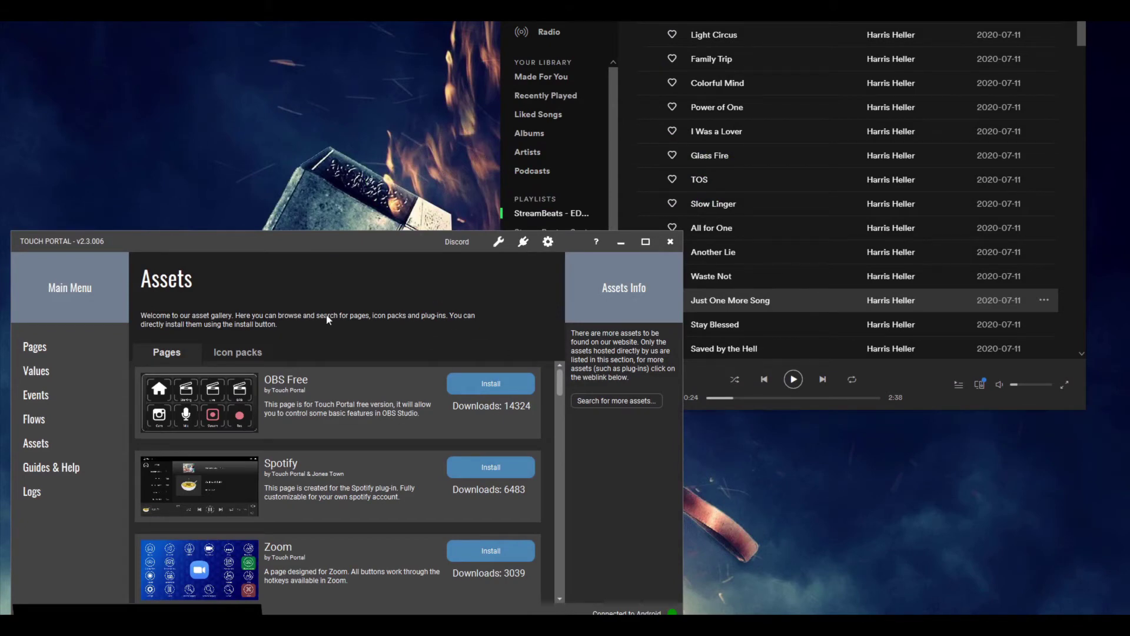
Start importing a plug-in file from Plug-in Settings, then cancel the file picker without importing.
click(548, 242)
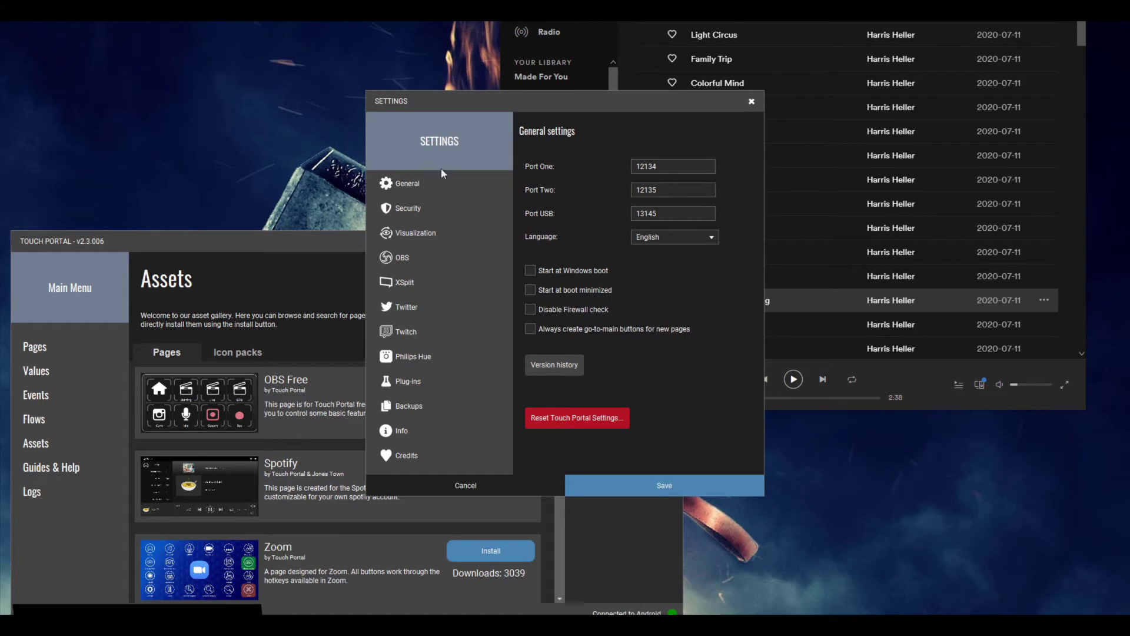
click(451, 382)
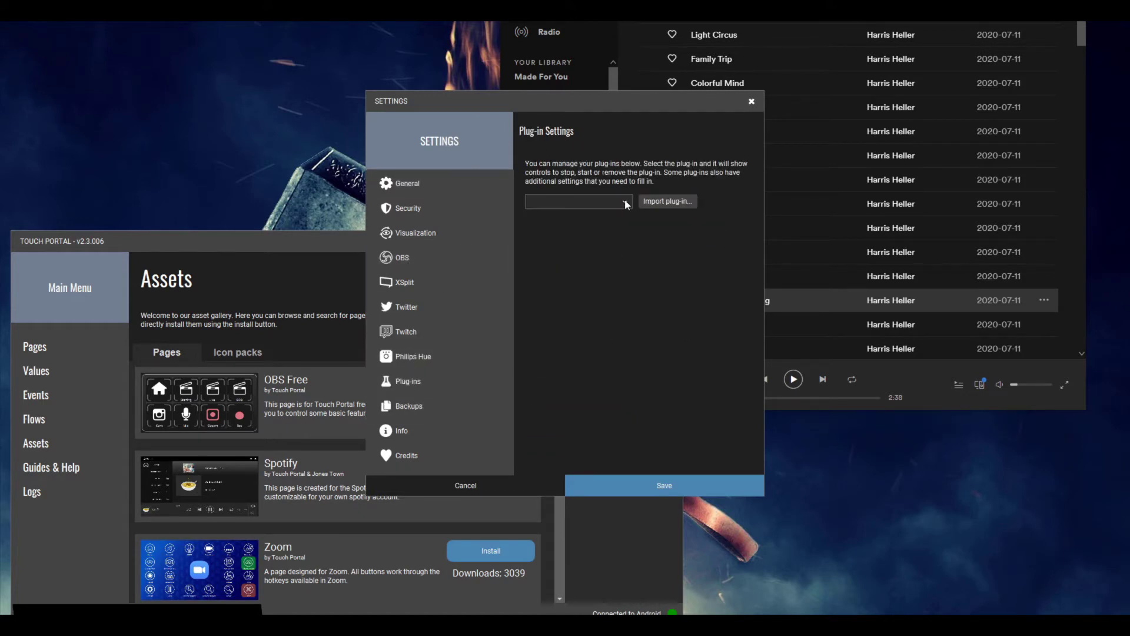
click(667, 200)
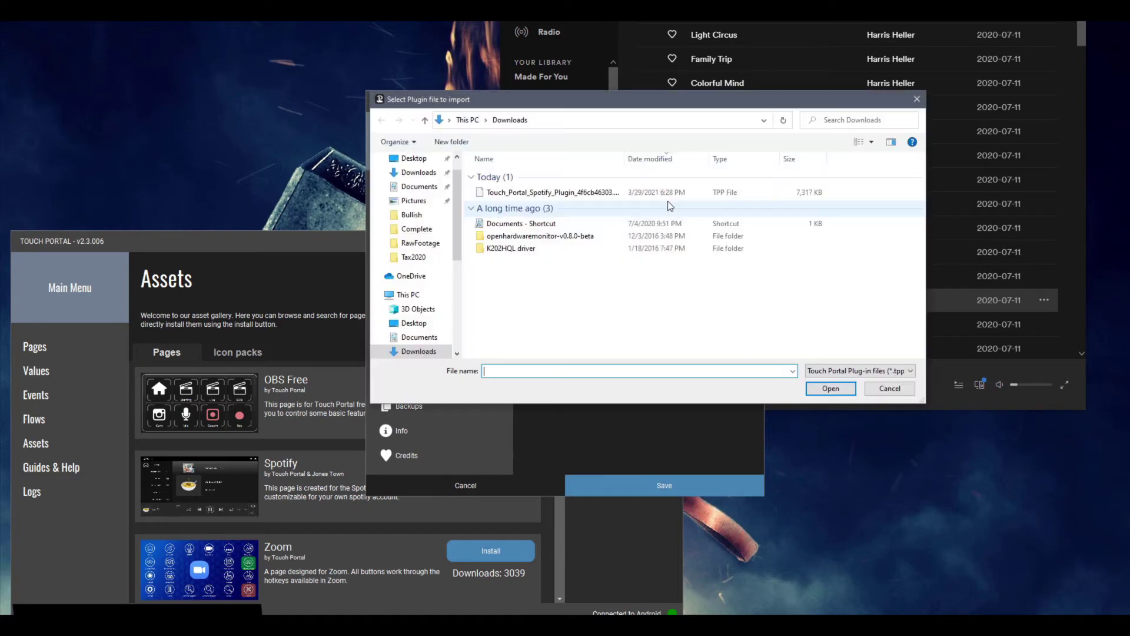
click(592, 196)
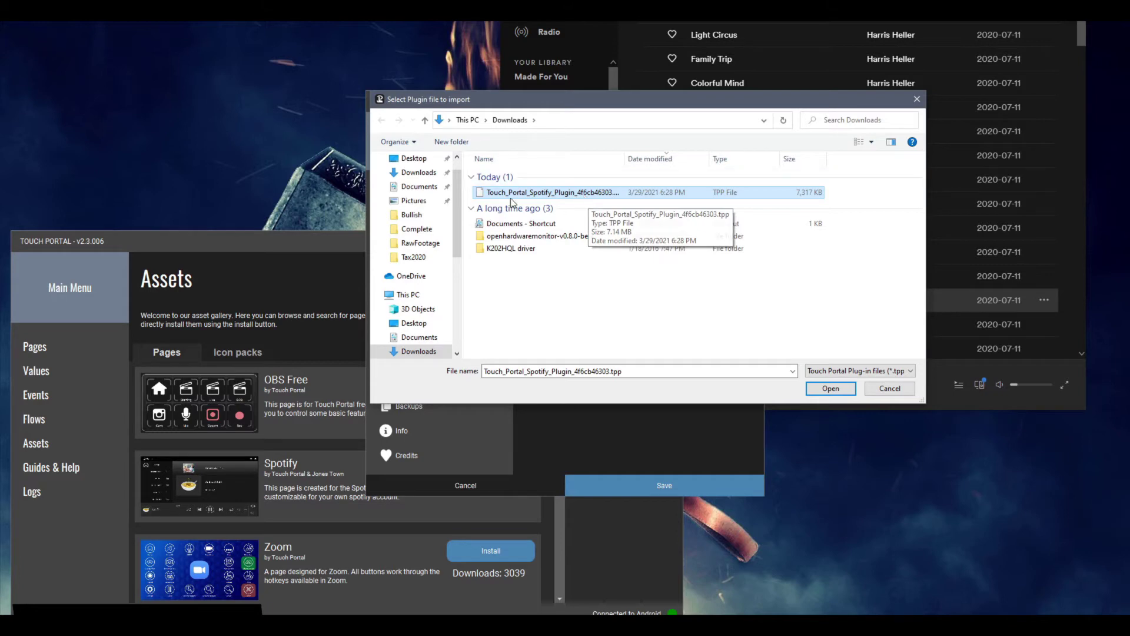
click(889, 388)
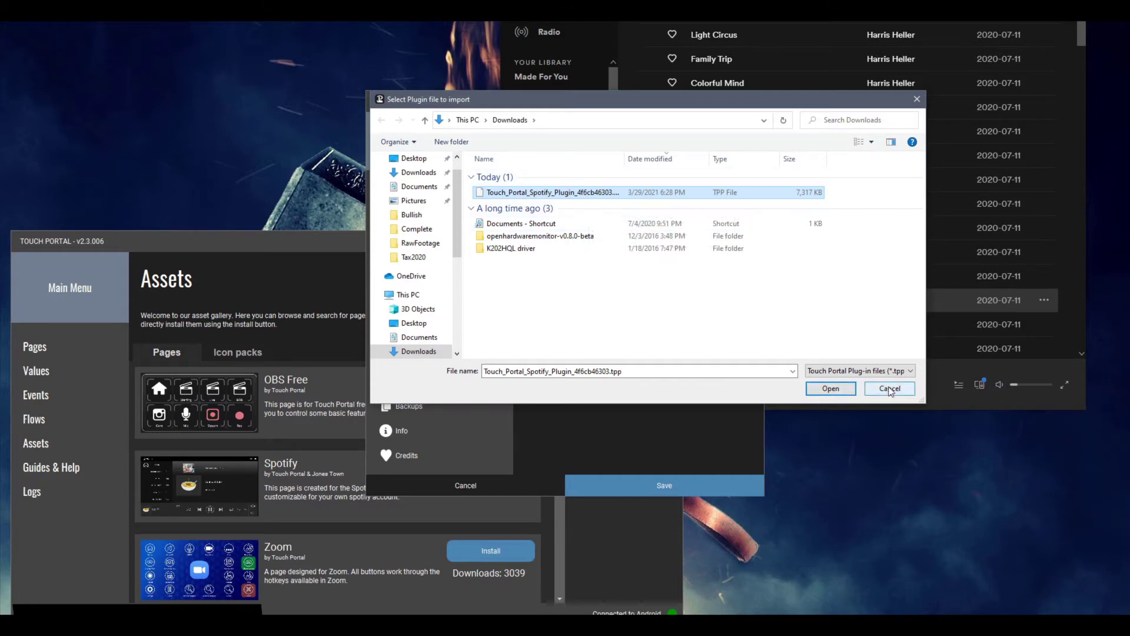
Select TouchPortalSpotifyPlugin in the plug-in list, start it, and confirm Yes.
click(615, 205)
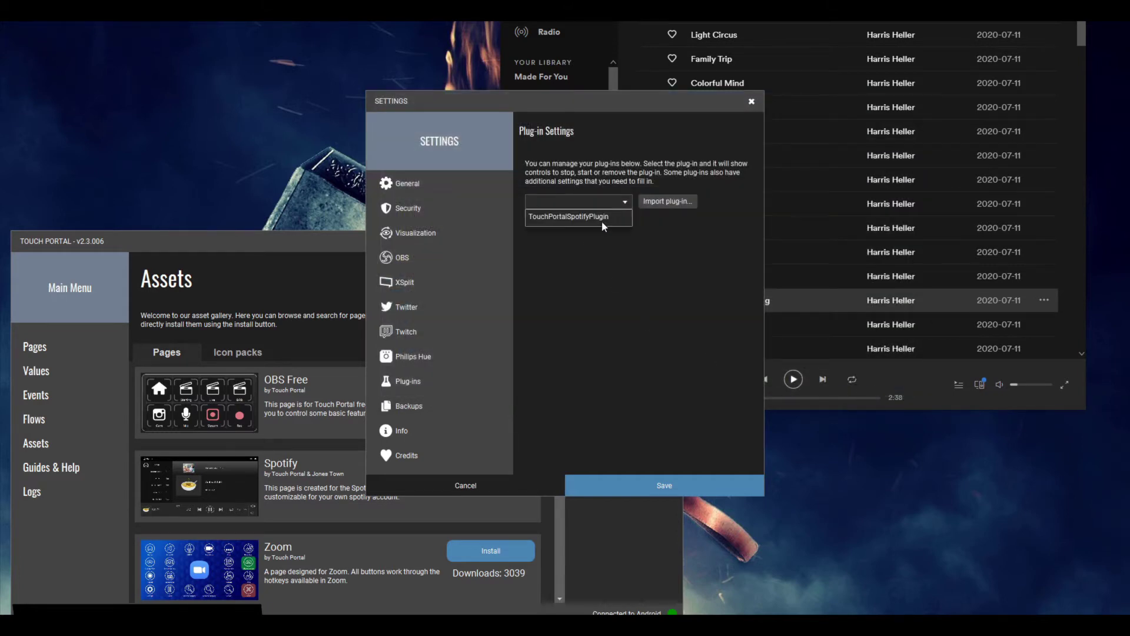
click(602, 221)
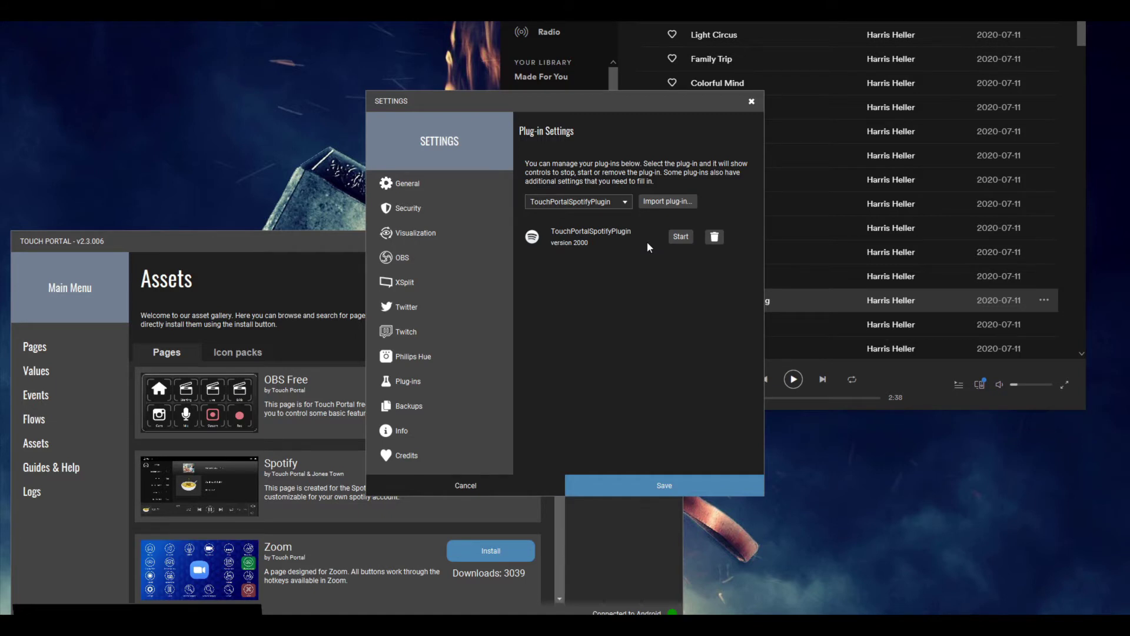
click(684, 240)
click(589, 343)
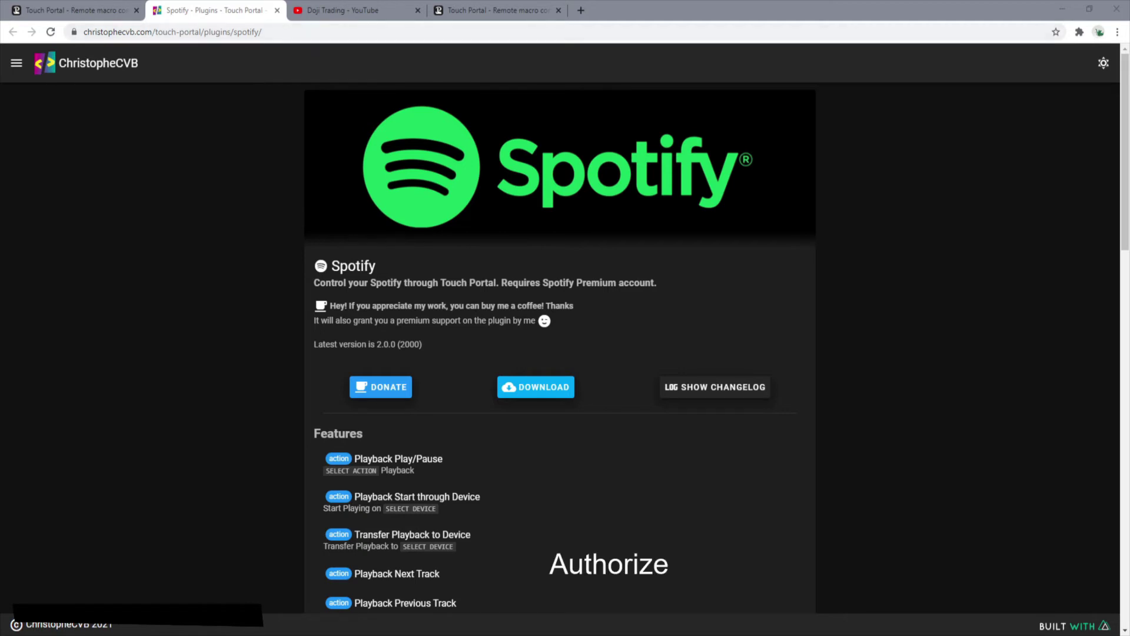
scroll(559, 348, down, 5)
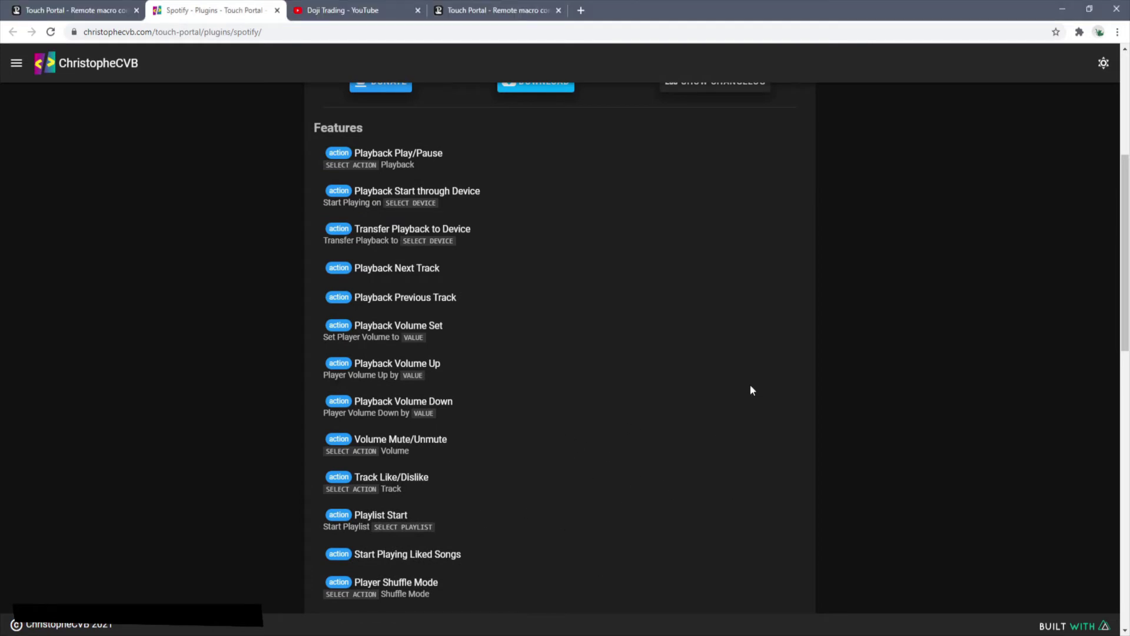
scroll(674, 307, up, 4)
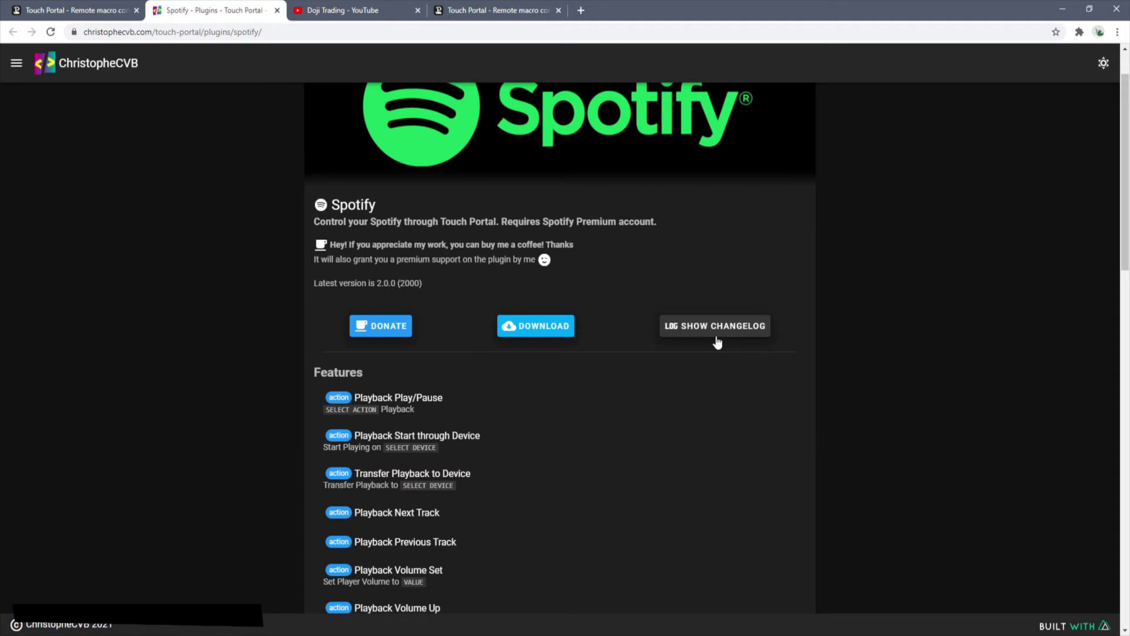
scroll(700, 325, down, 4)
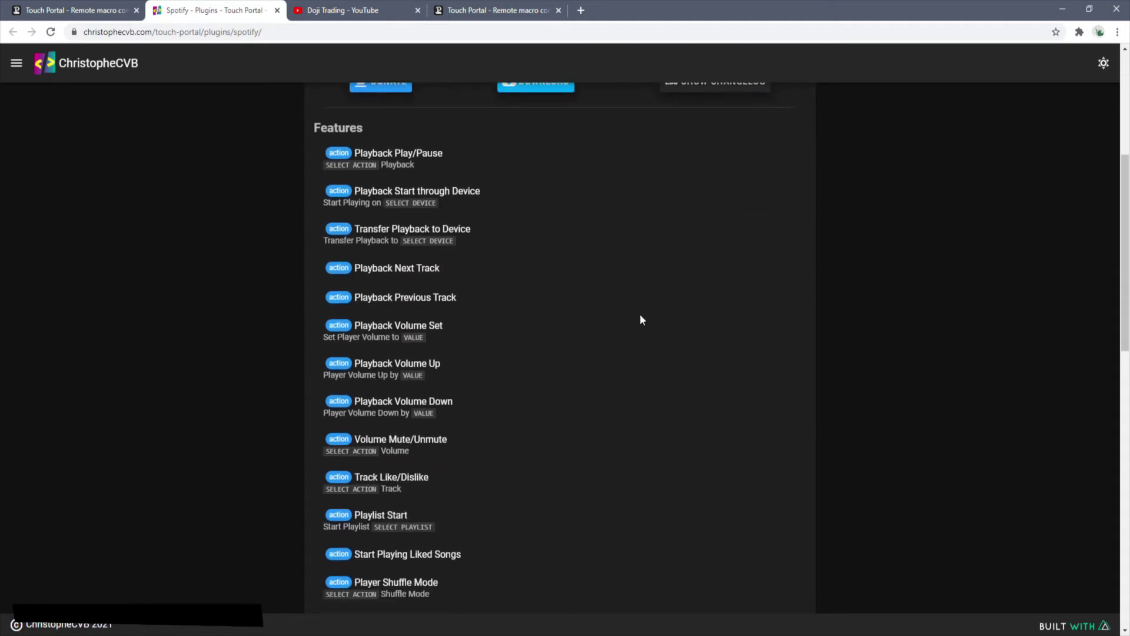
scroll(659, 312, down, 4)
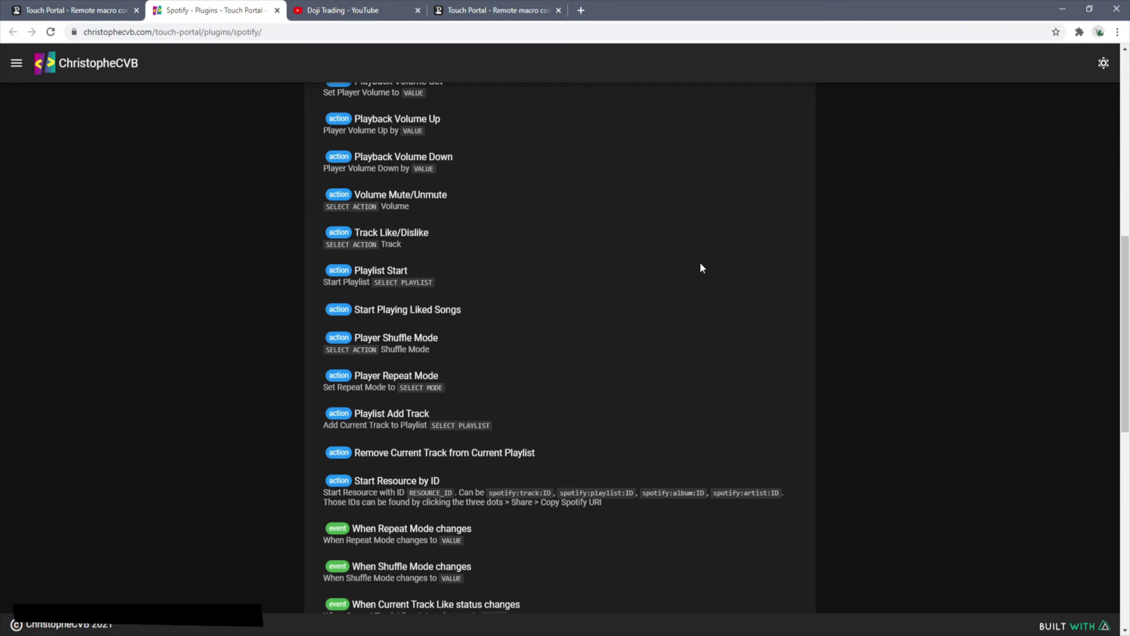
scroll(698, 266, up, 4)
scroll(644, 247, up, 3)
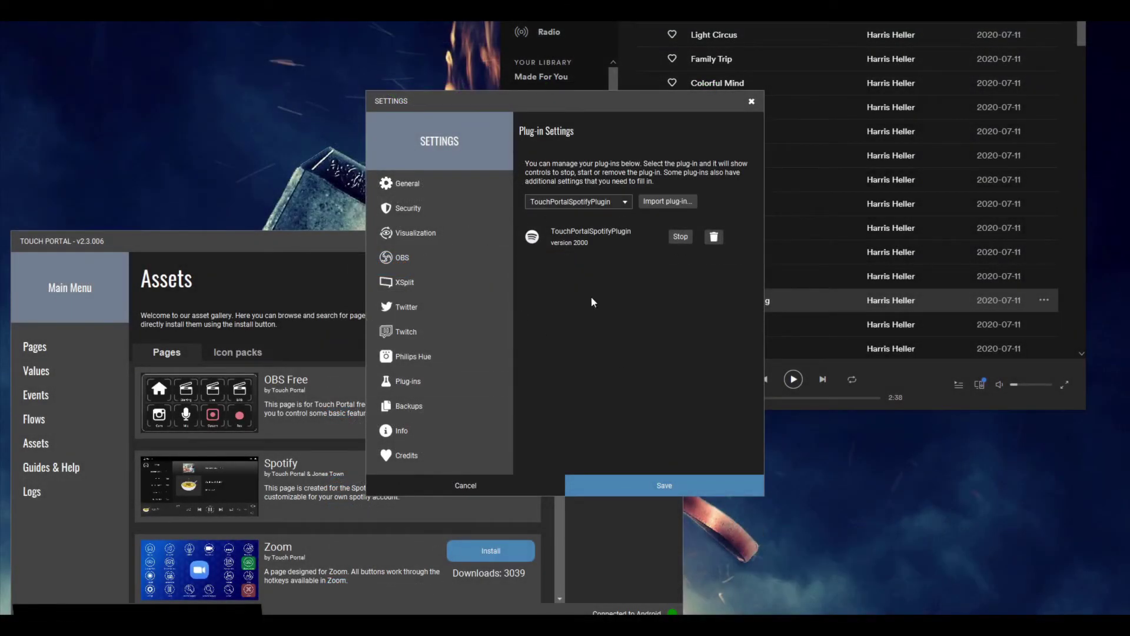
Save the plug-in settings, test Spotify play/pause, and open a new button in an empty cell.
click(650, 485)
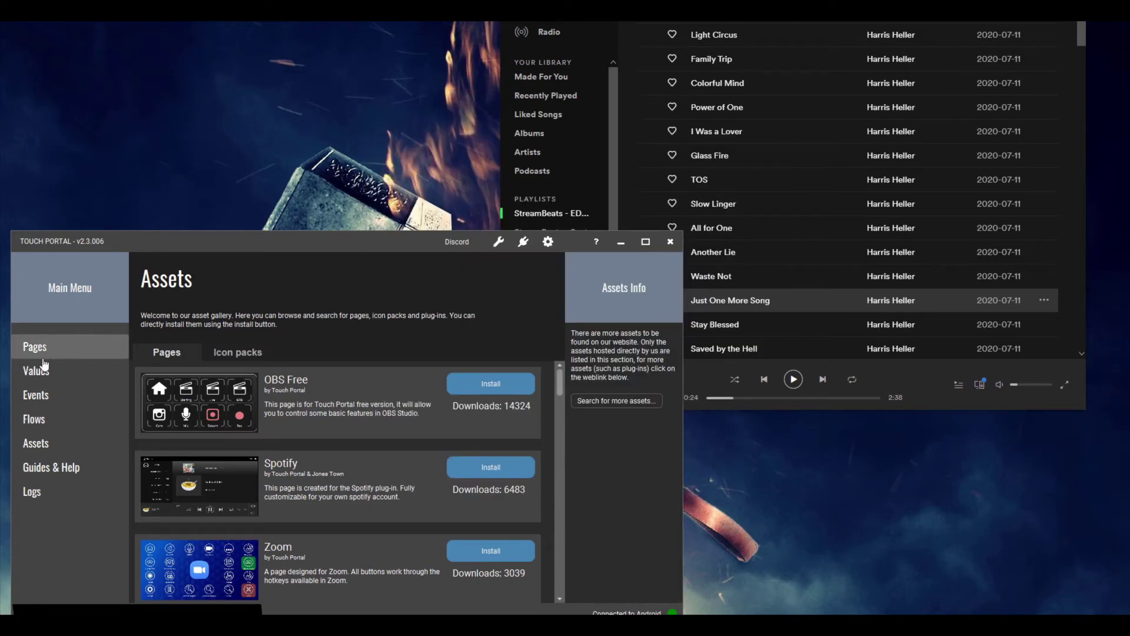
click(65, 348)
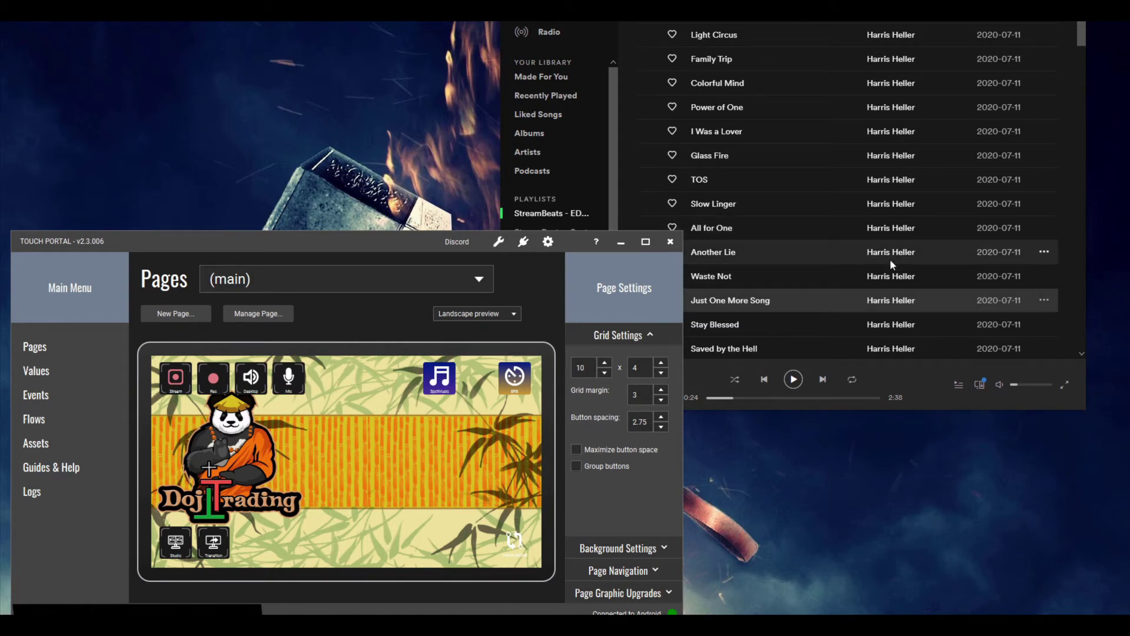
click(795, 380)
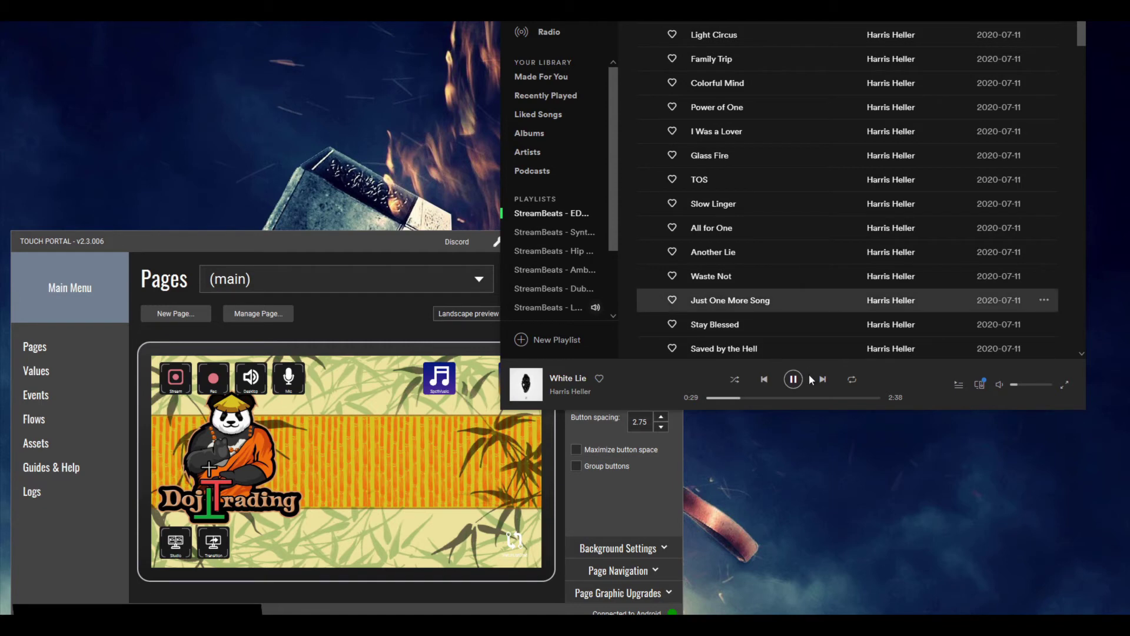
click(793, 380)
click(380, 248)
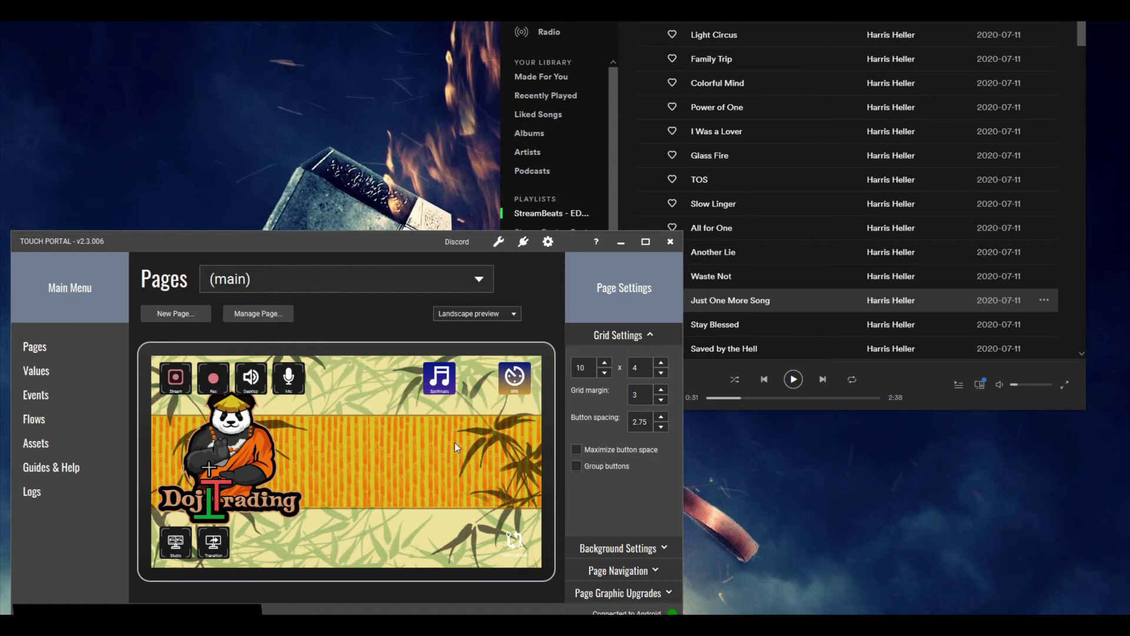
click(379, 526)
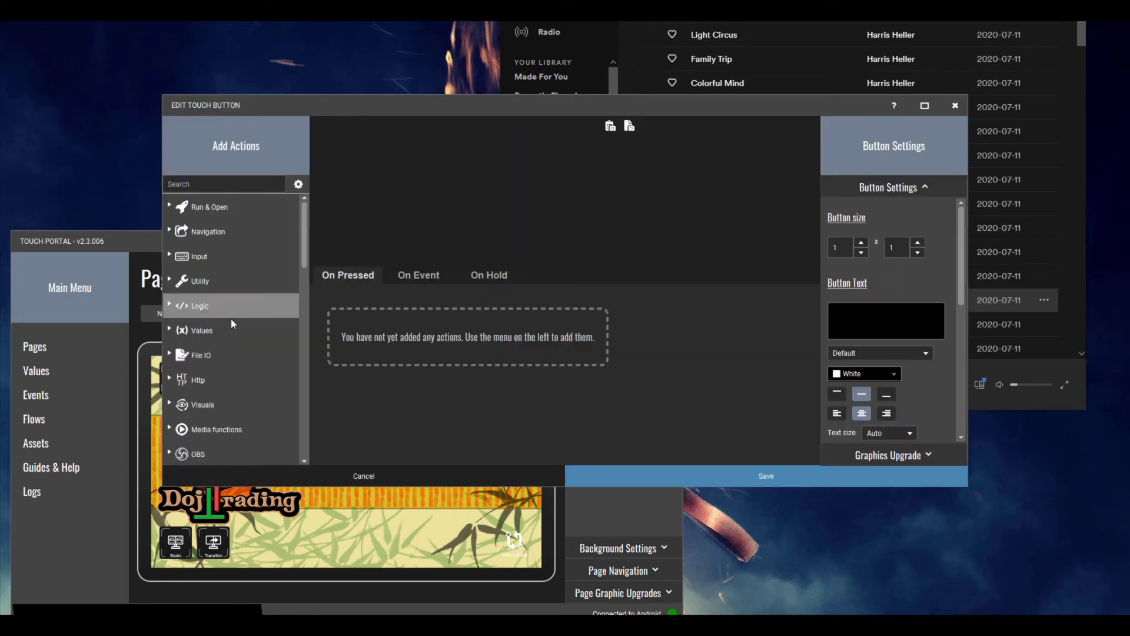
Add the Spotify Playback Next Track action to the new button.
click(246, 269)
scroll(246, 280, up, 3)
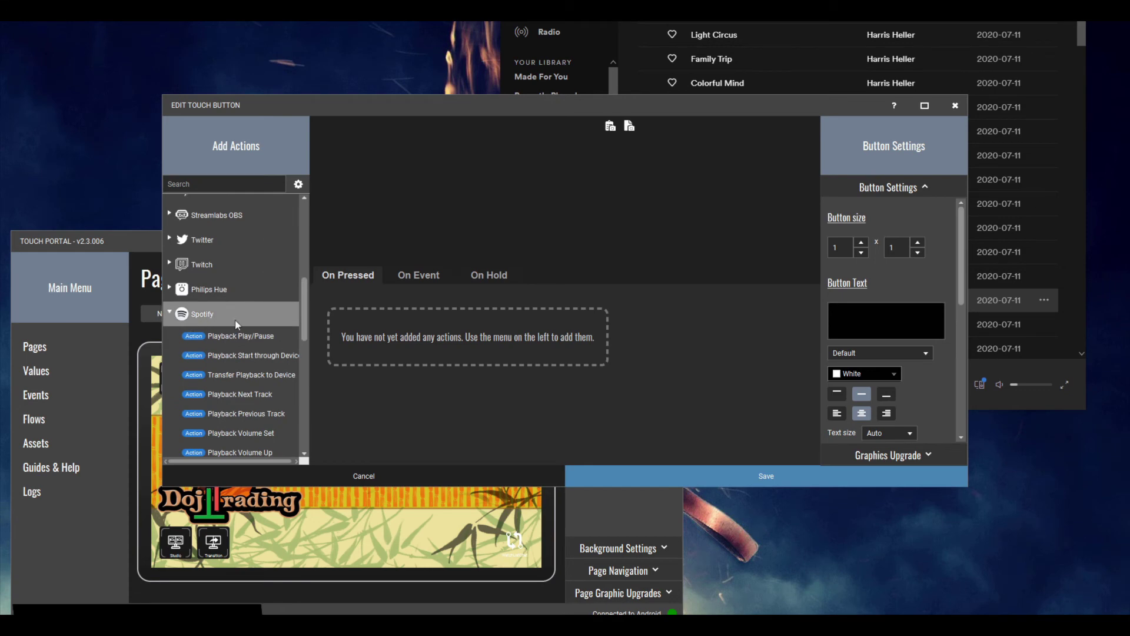
scroll(253, 341, down, 2)
scroll(248, 348, up, 1)
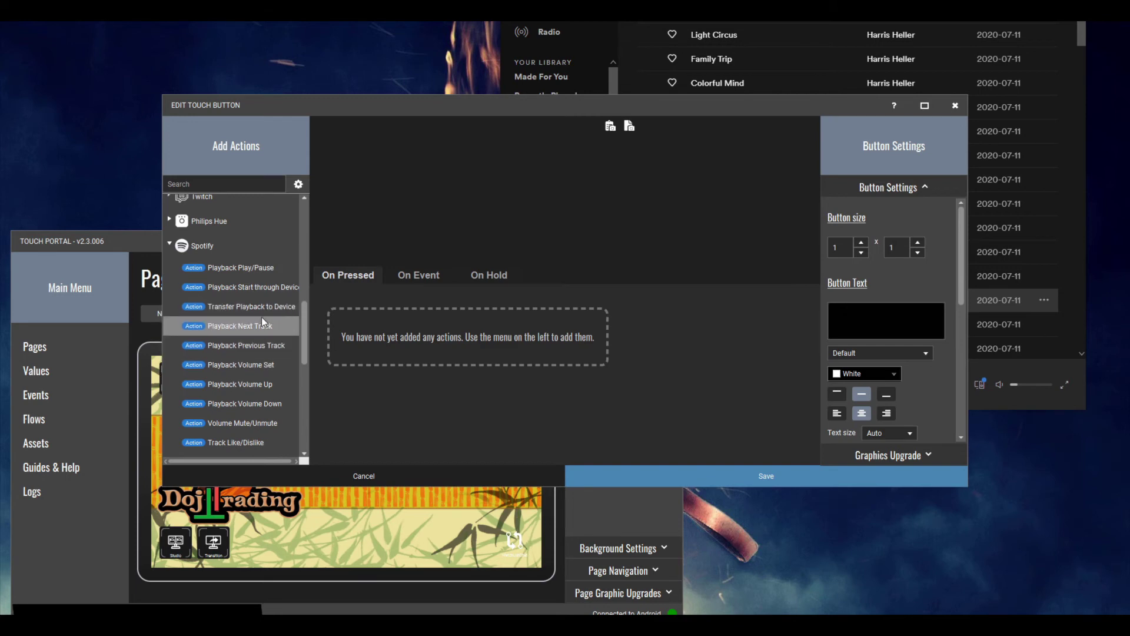
scroll(262, 336, down, 4)
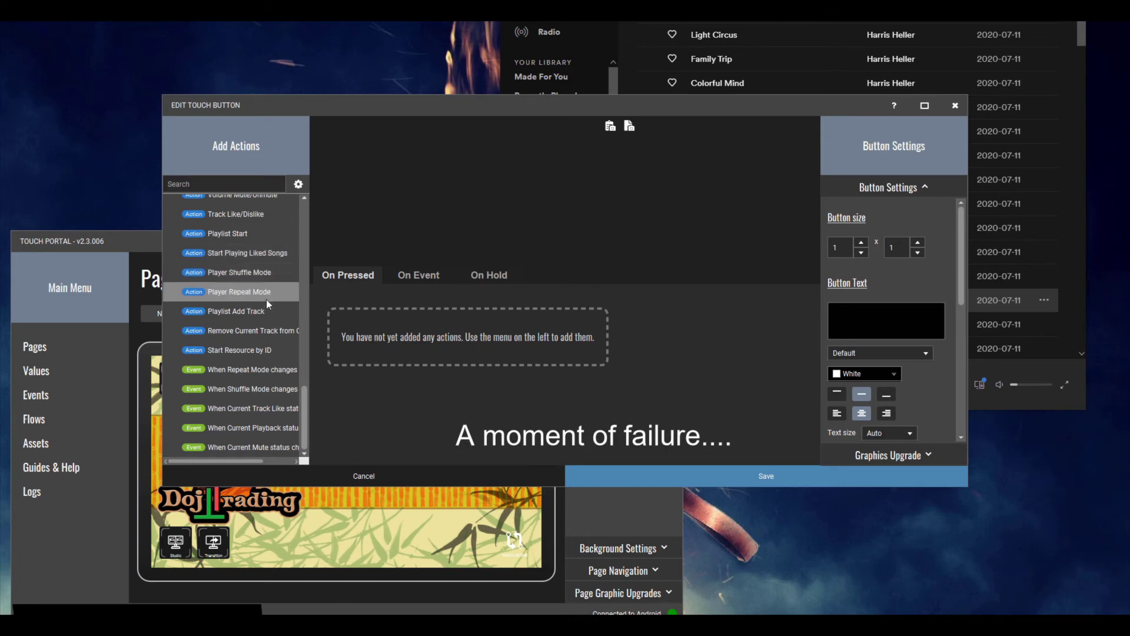
scroll(263, 297, up, 1)
scroll(262, 281, up, 1)
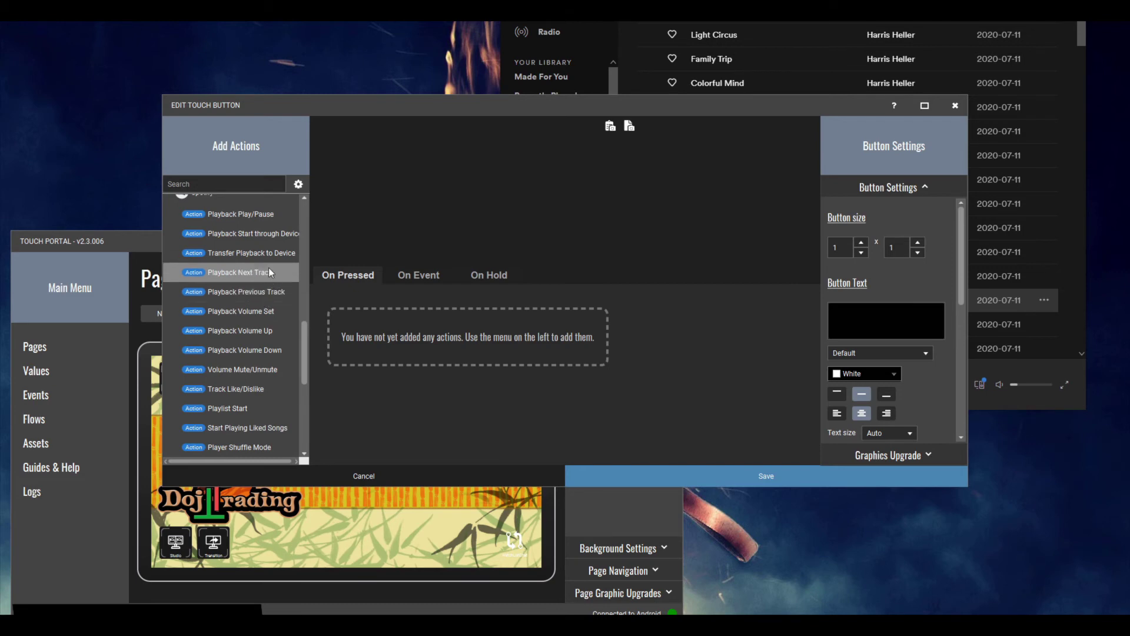
scroll(268, 262, up, 1)
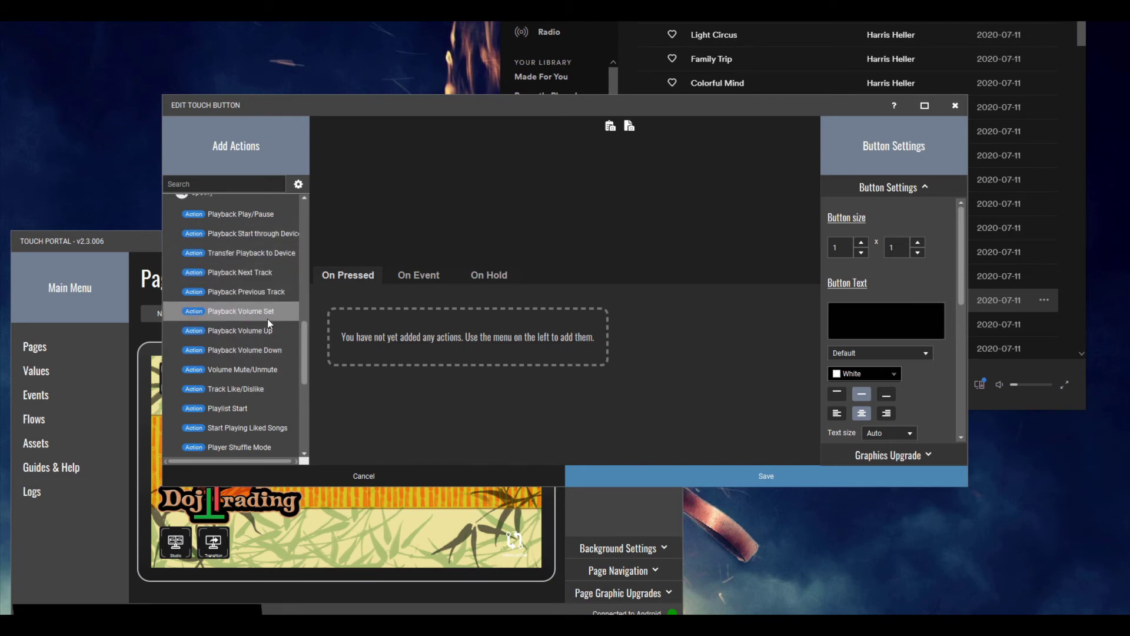
scroll(267, 321, down, 1)
scroll(266, 369, down, 1)
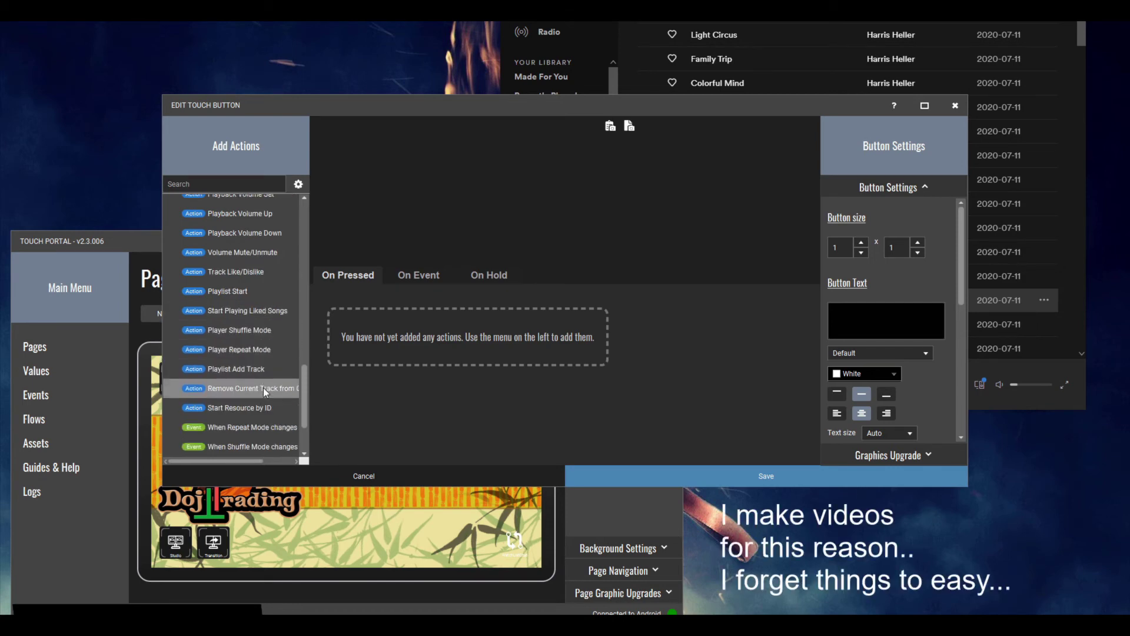
scroll(256, 324, down, 1)
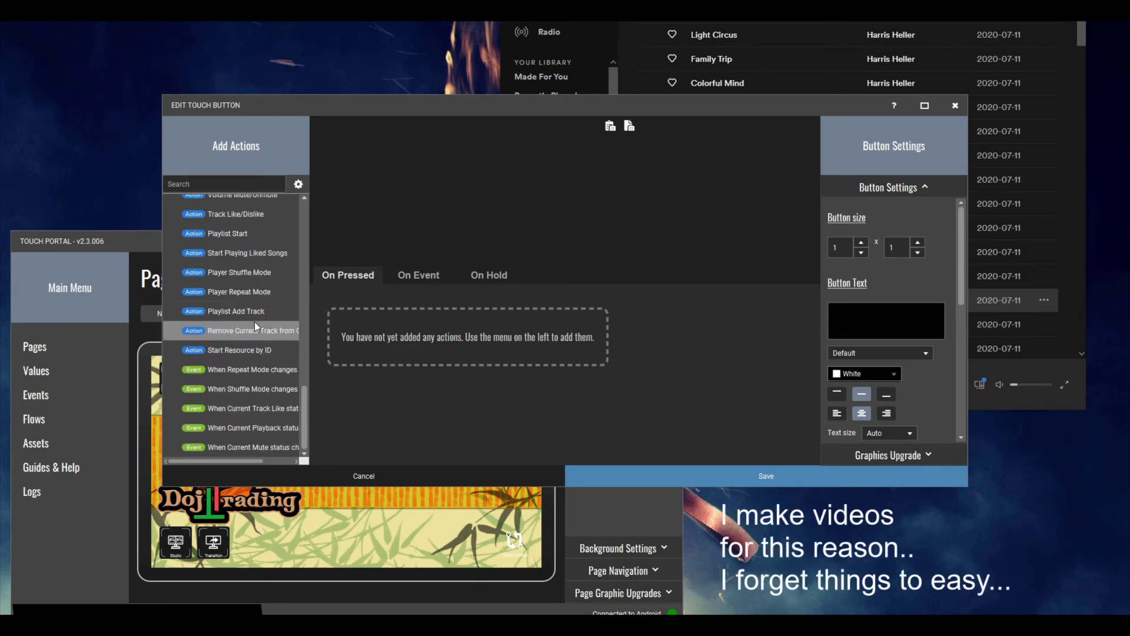
scroll(254, 323, up, 3)
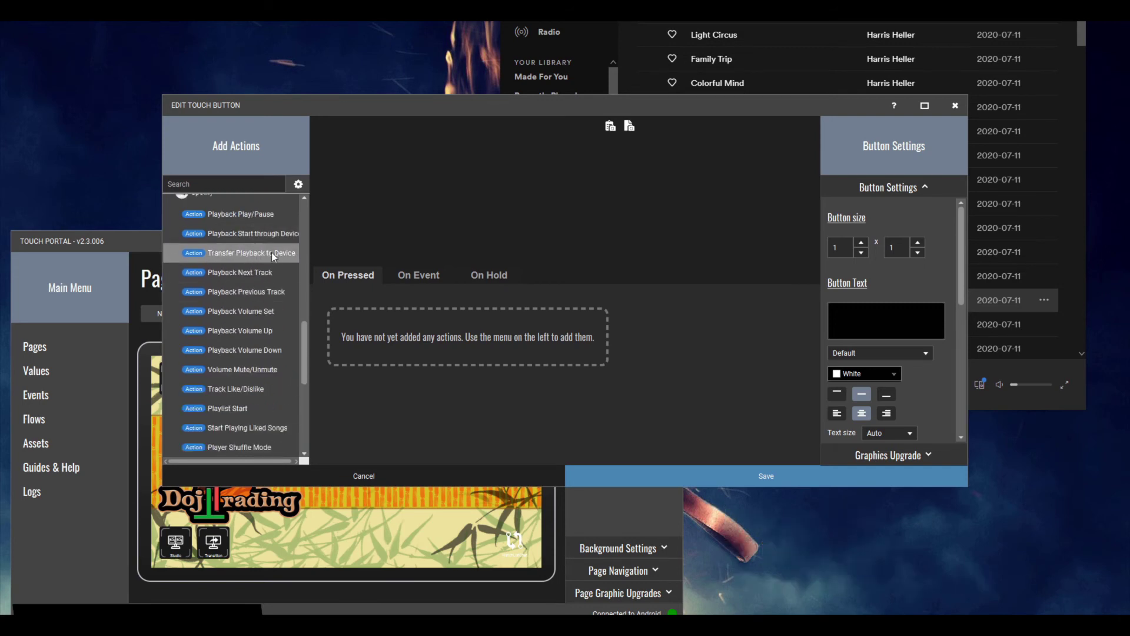
double_click(229, 270)
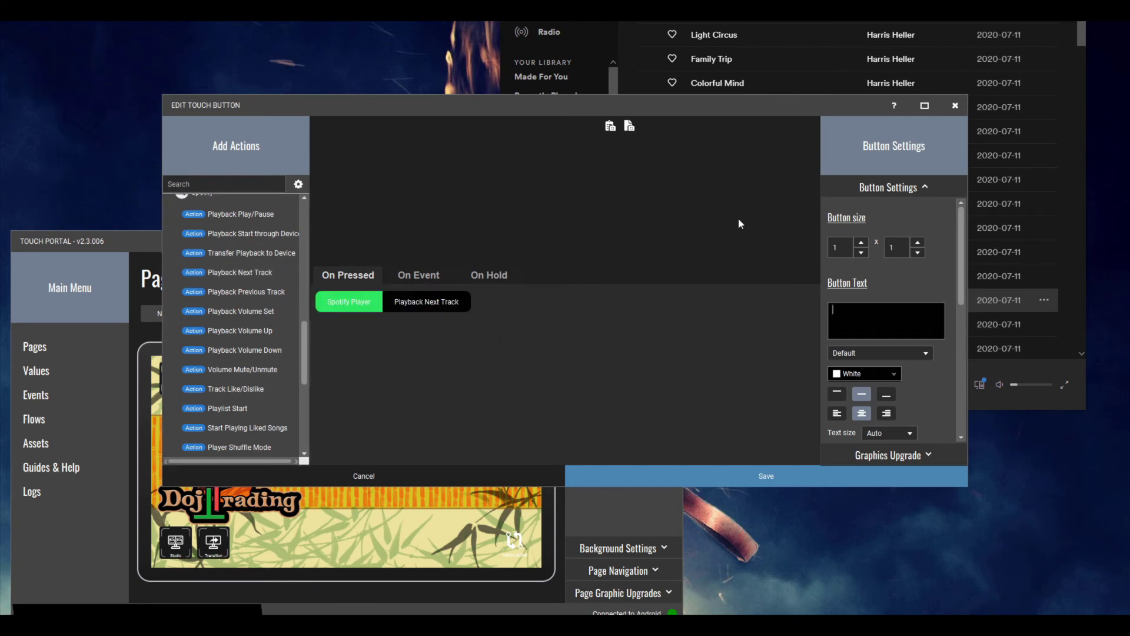
Label the button NEXT! with bottom-aligned text and save it.
text(NEXT!)
scroll(914, 302, down, 1)
click(886, 354)
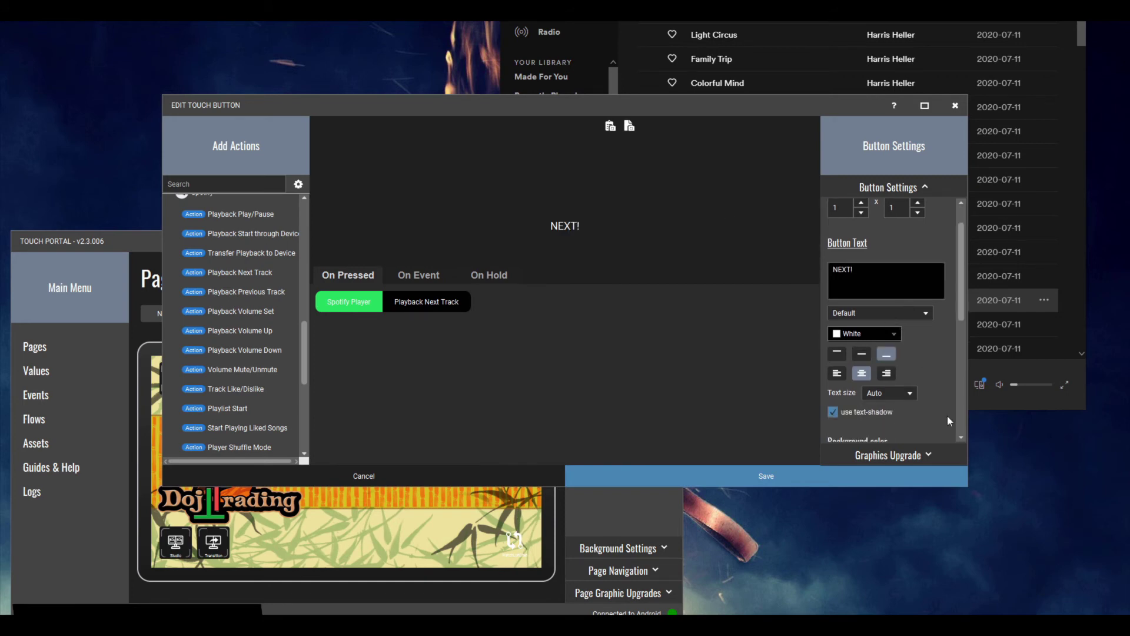
click(754, 475)
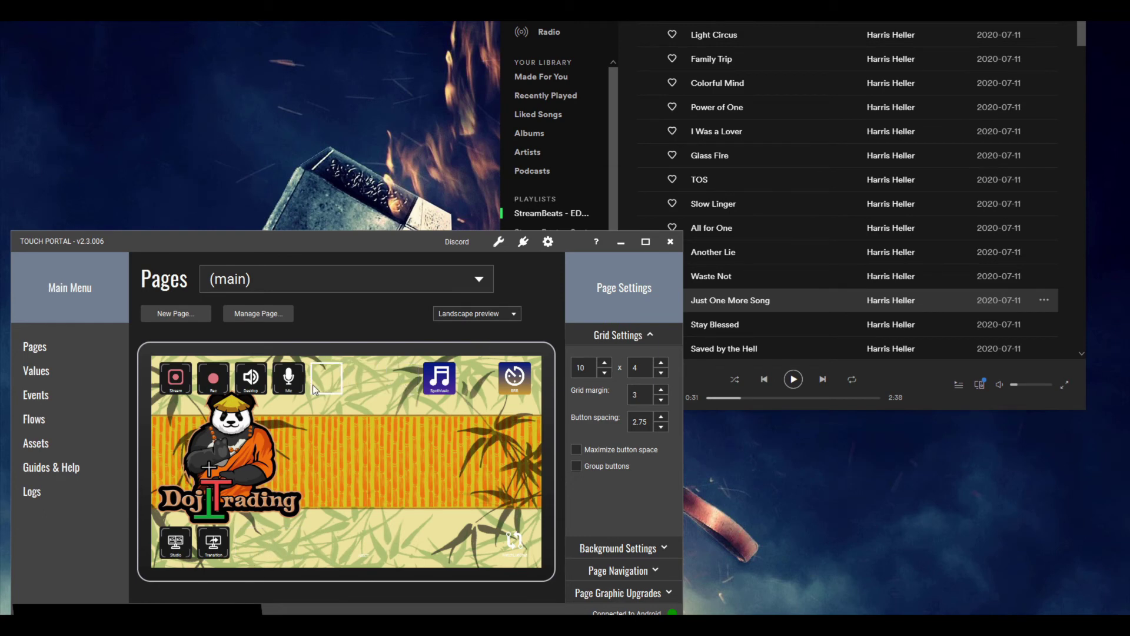
Open and close several empty button slots without saving anything.
click(252, 539)
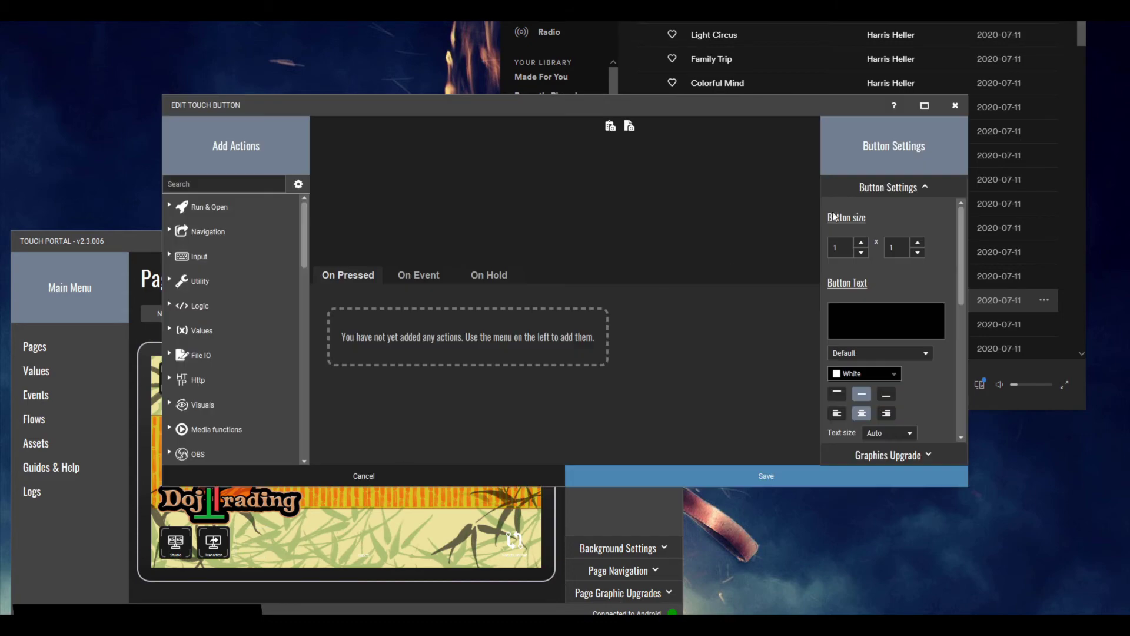
click(955, 105)
click(955, 105)
click(288, 547)
click(955, 105)
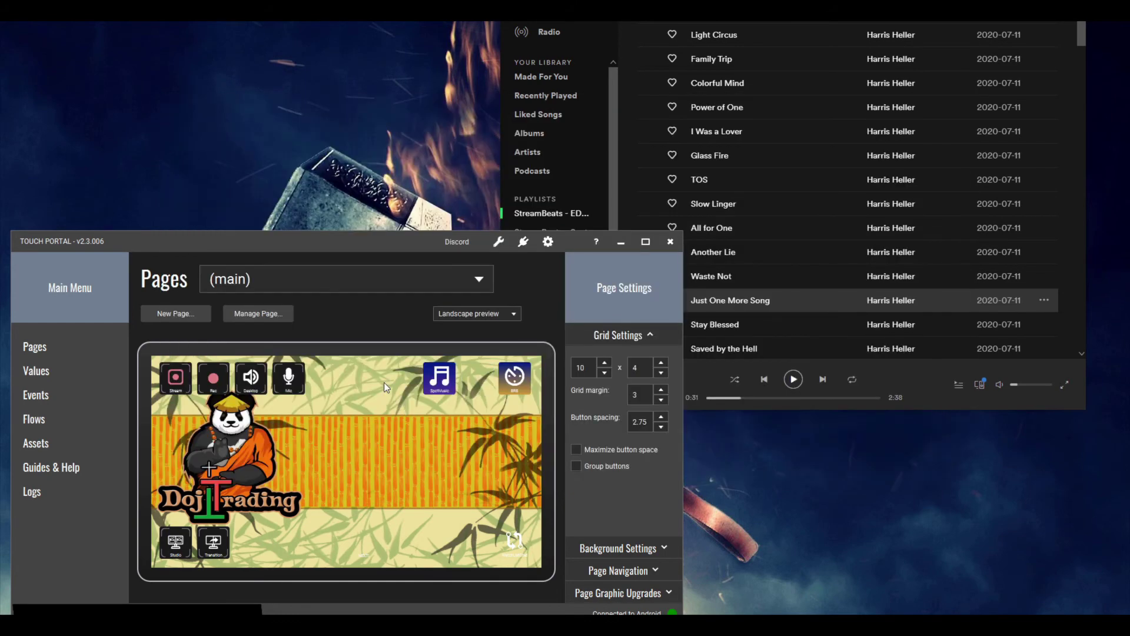
click(366, 387)
click(955, 105)
Open the SpotMusic button and search its available actions for 'playlist'.
click(451, 384)
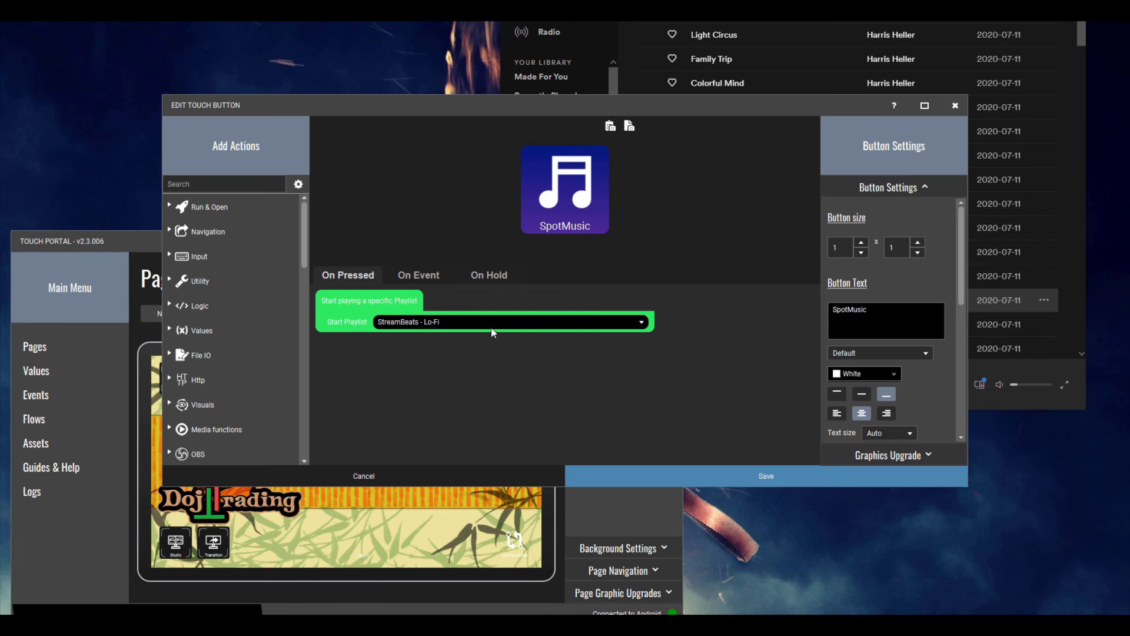
scroll(233, 301, down, 5)
scroll(233, 299, down, 4)
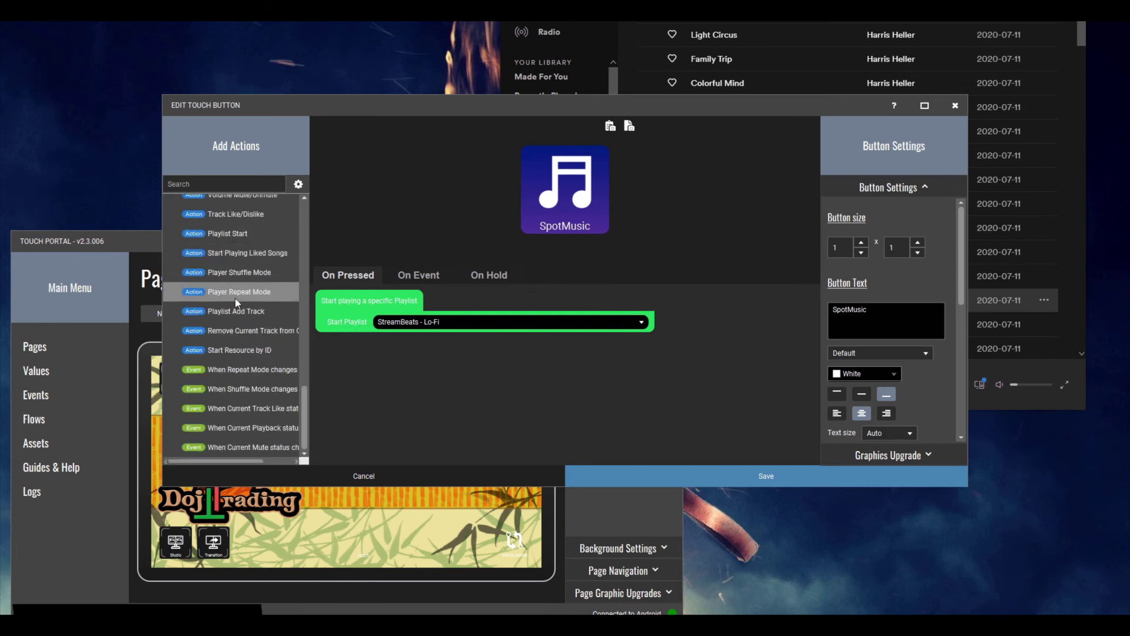
click(222, 182)
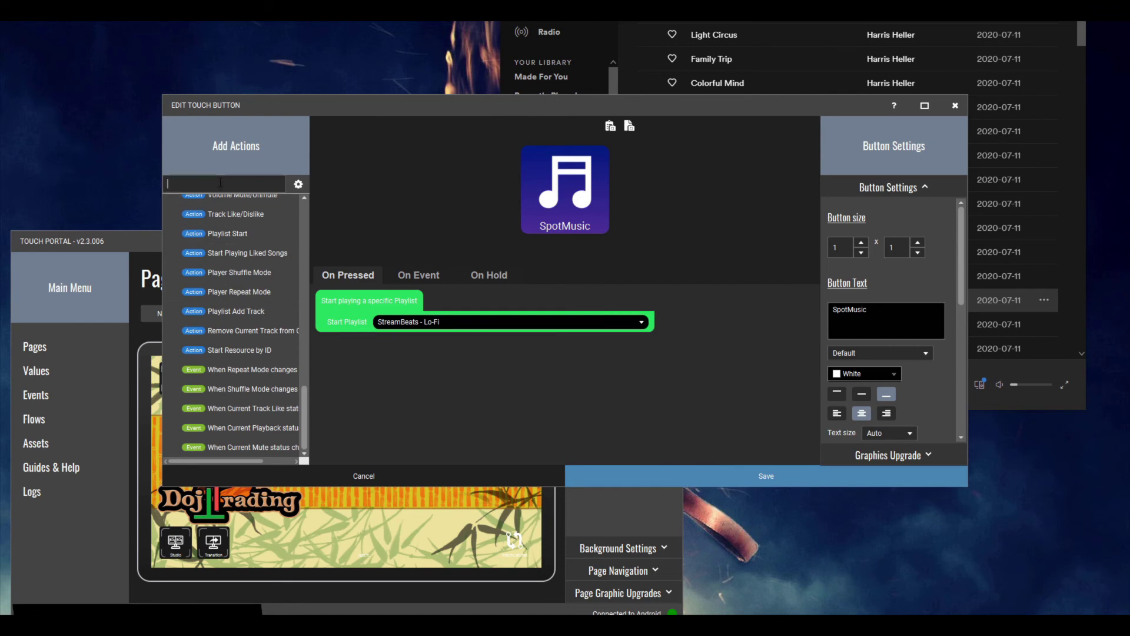
text(playlist)
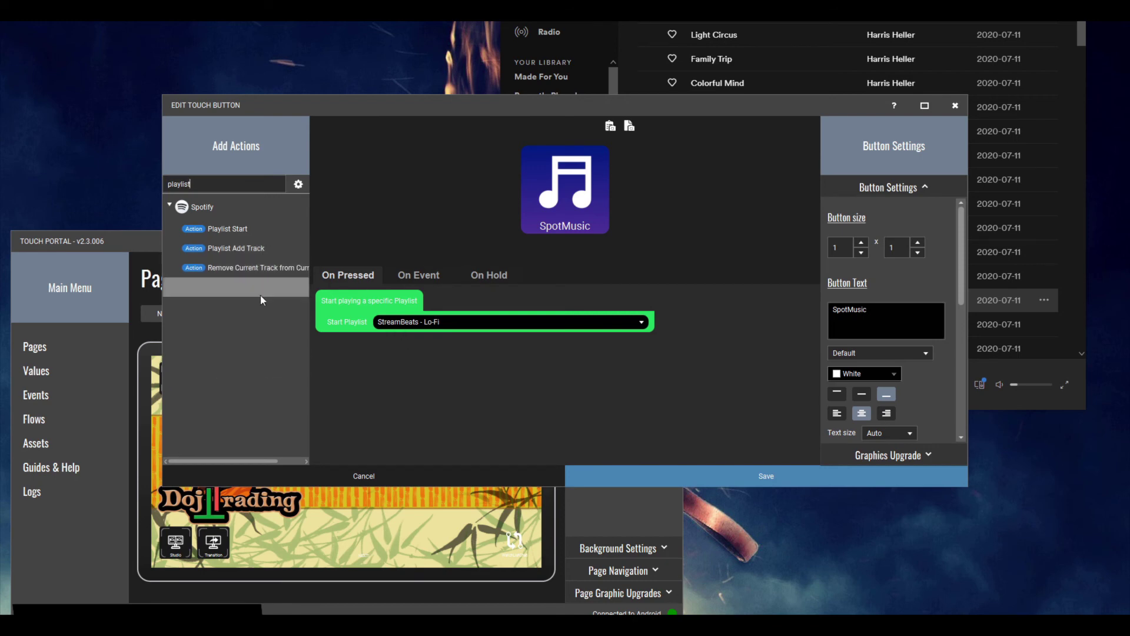
Close the SpotMusic editor and create a new button labelled 'start' with bottom-aligned text.
click(460, 474)
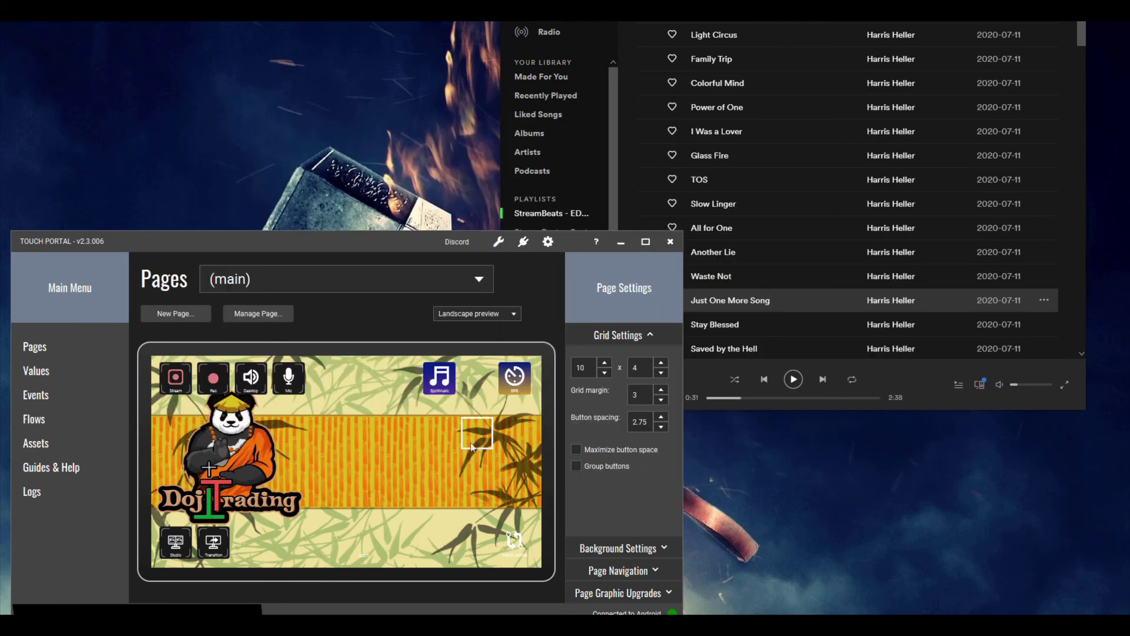
click(376, 385)
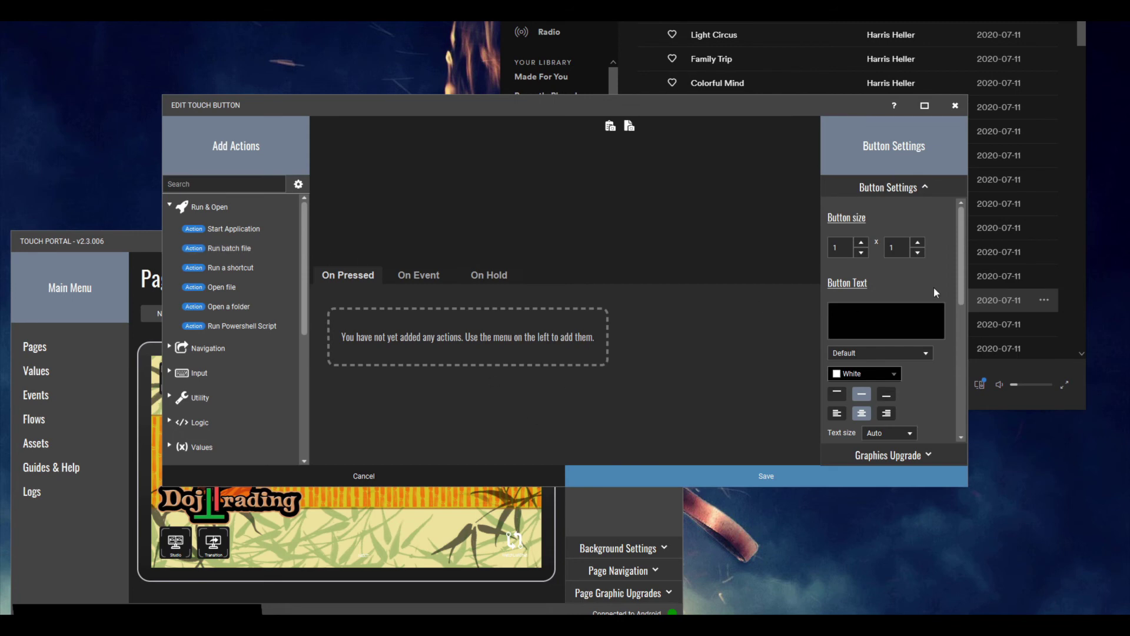
text(start)
click(886, 394)
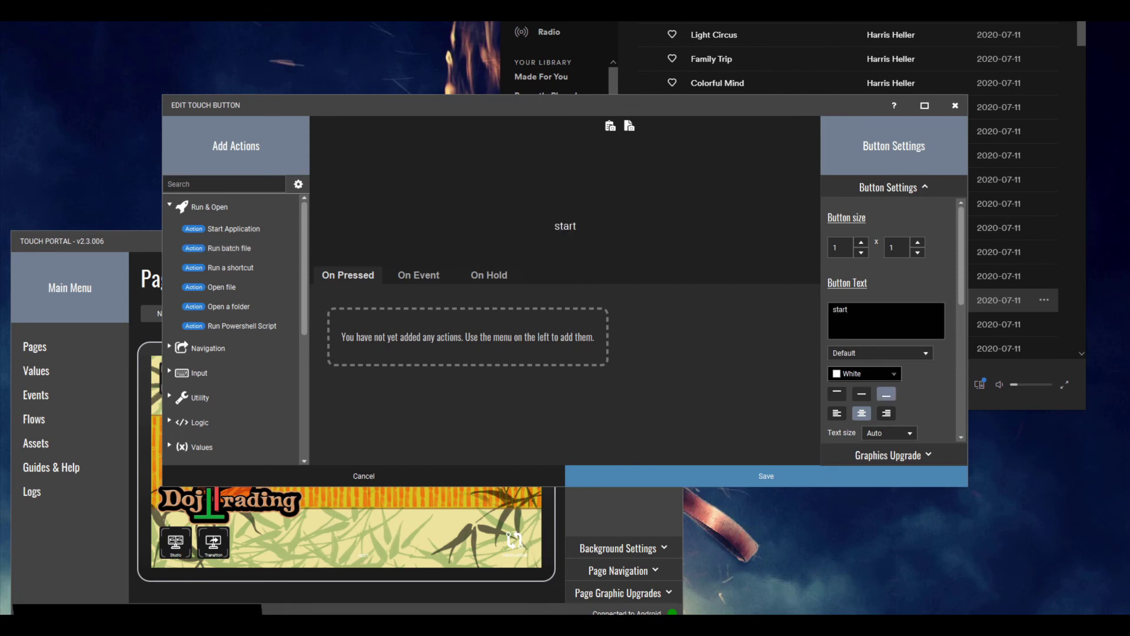
Give the button a solid grey background and the eye icon from an icon pack.
scroll(895, 330, down, 3)
scroll(896, 339, down, 1)
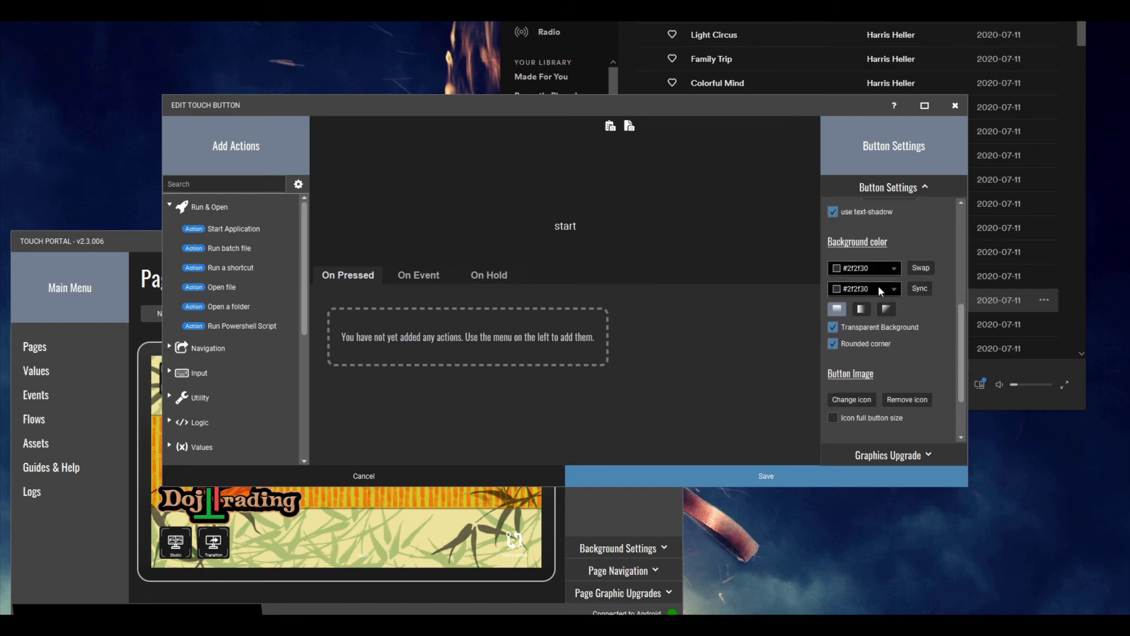
click(832, 327)
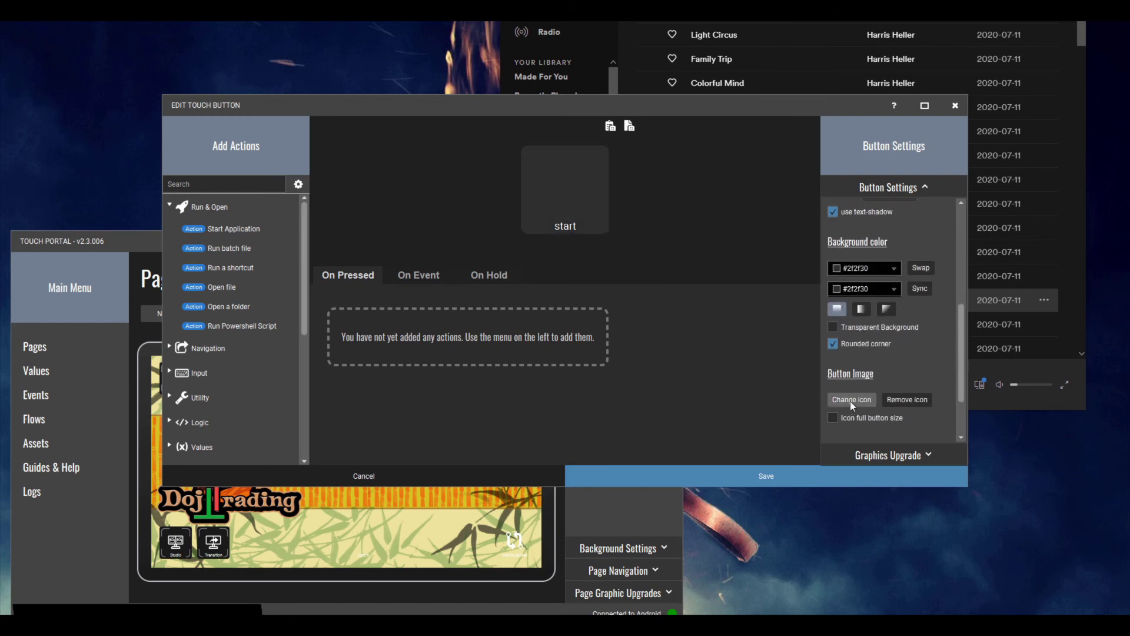
click(850, 401)
click(853, 433)
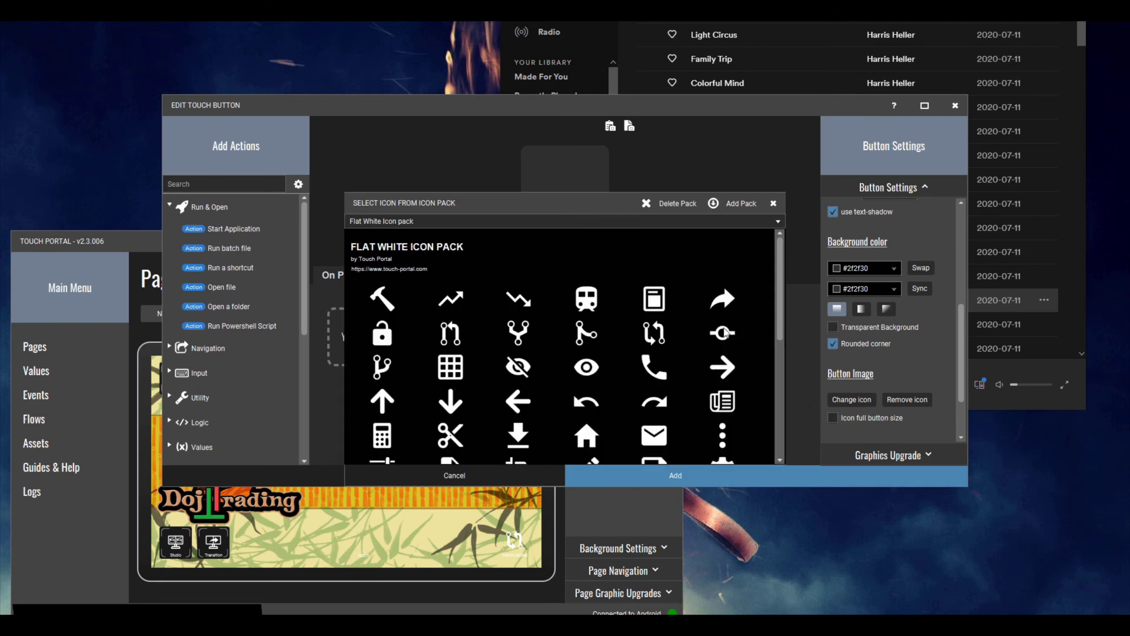
click(591, 364)
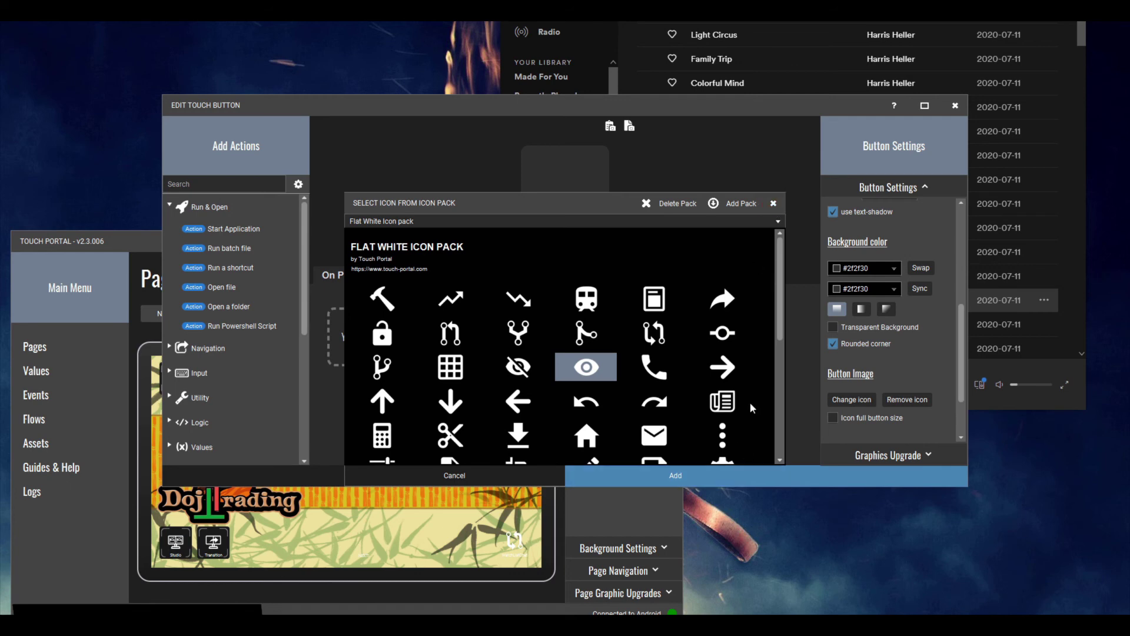
click(700, 473)
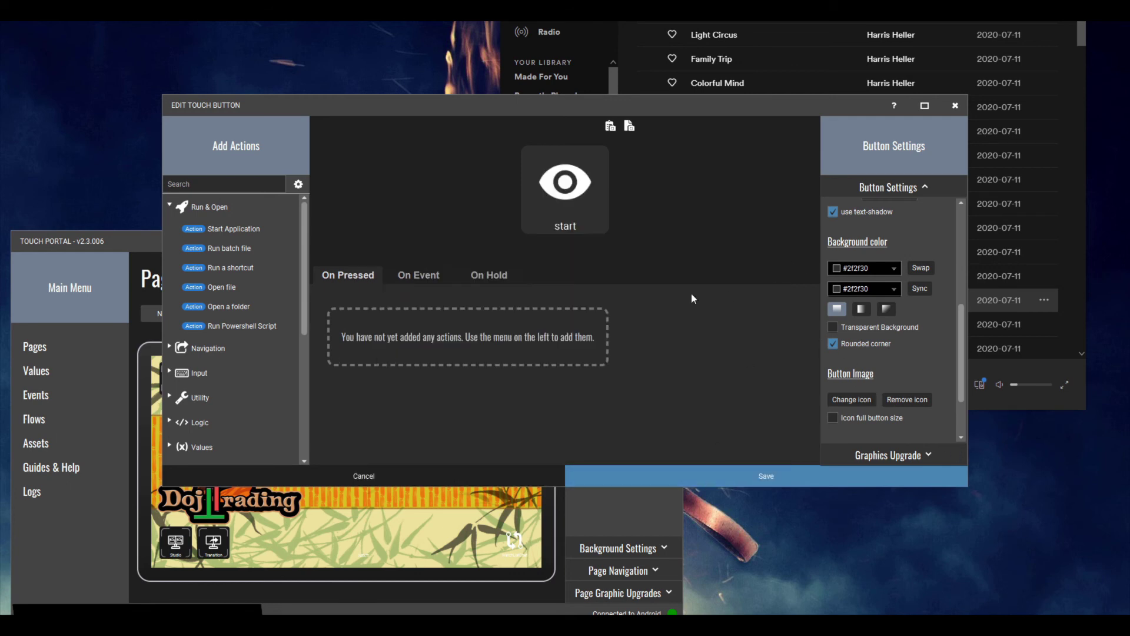
Make pressing it start the StreamBeats - Synthwave Spotify playlist, and save the button.
click(219, 185)
text(play)
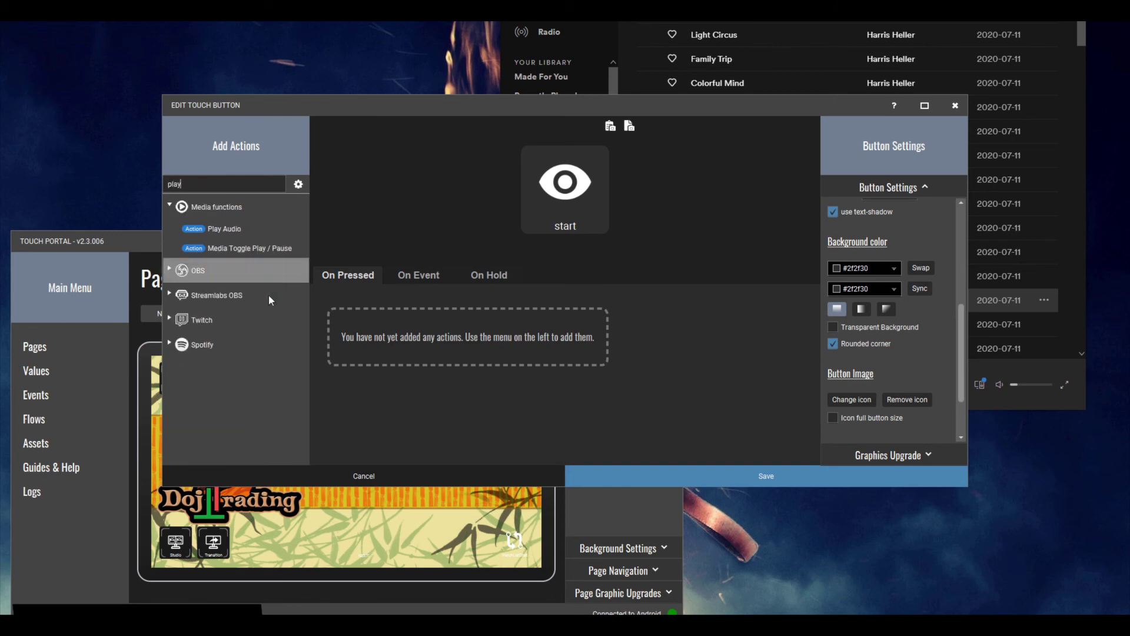
click(168, 343)
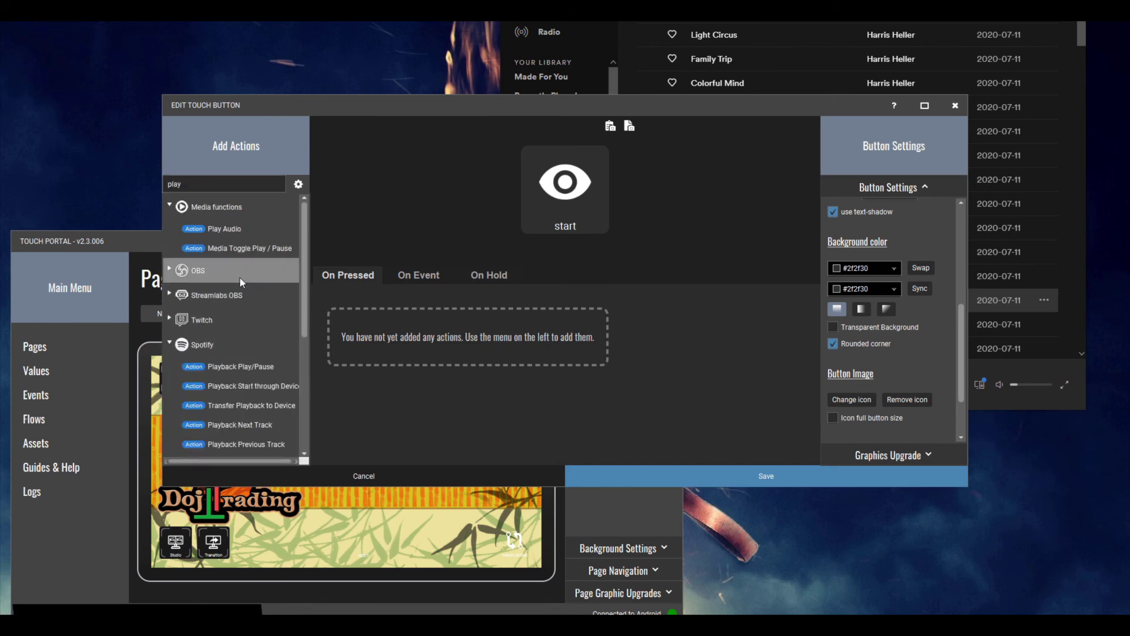
scroll(242, 344, down, 1)
scroll(244, 346, down, 2)
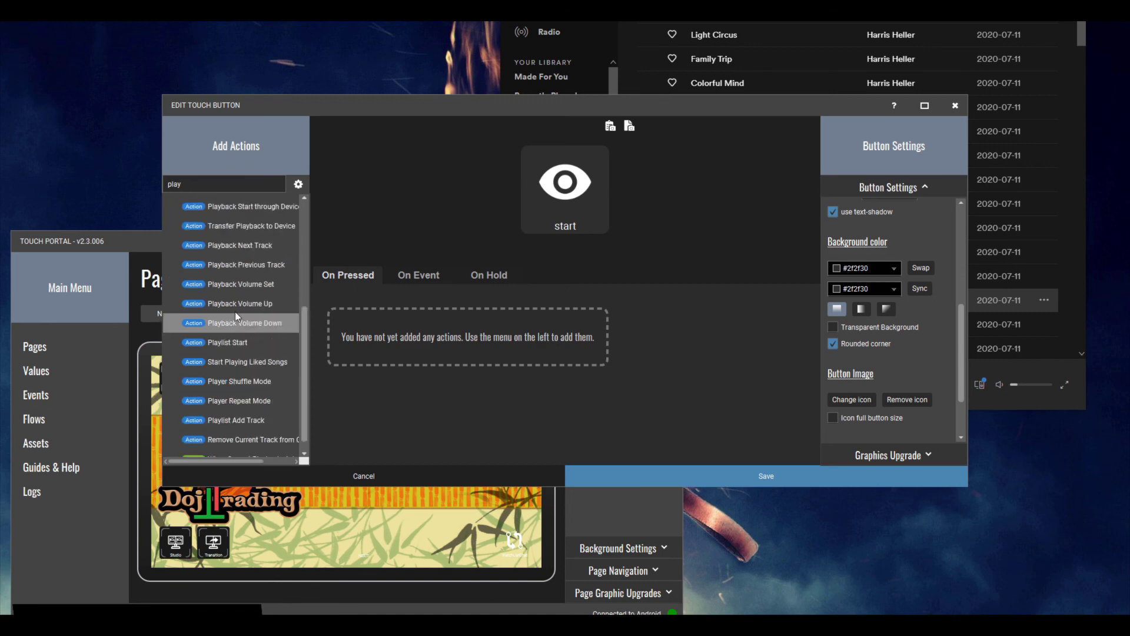
drag(224, 344, 387, 376)
click(465, 321)
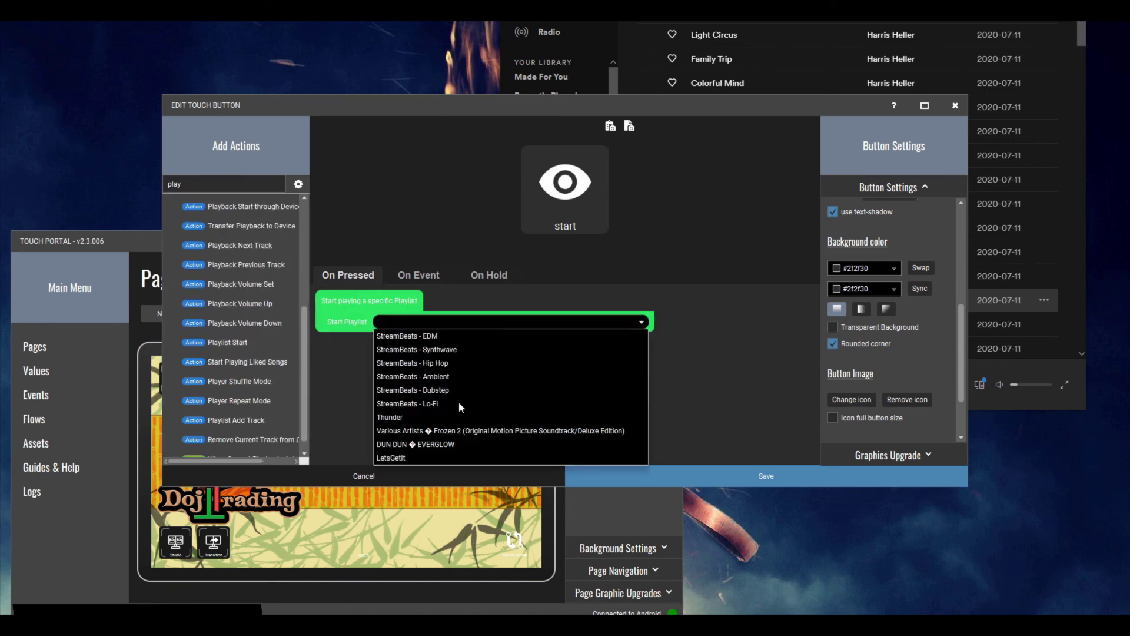
click(448, 349)
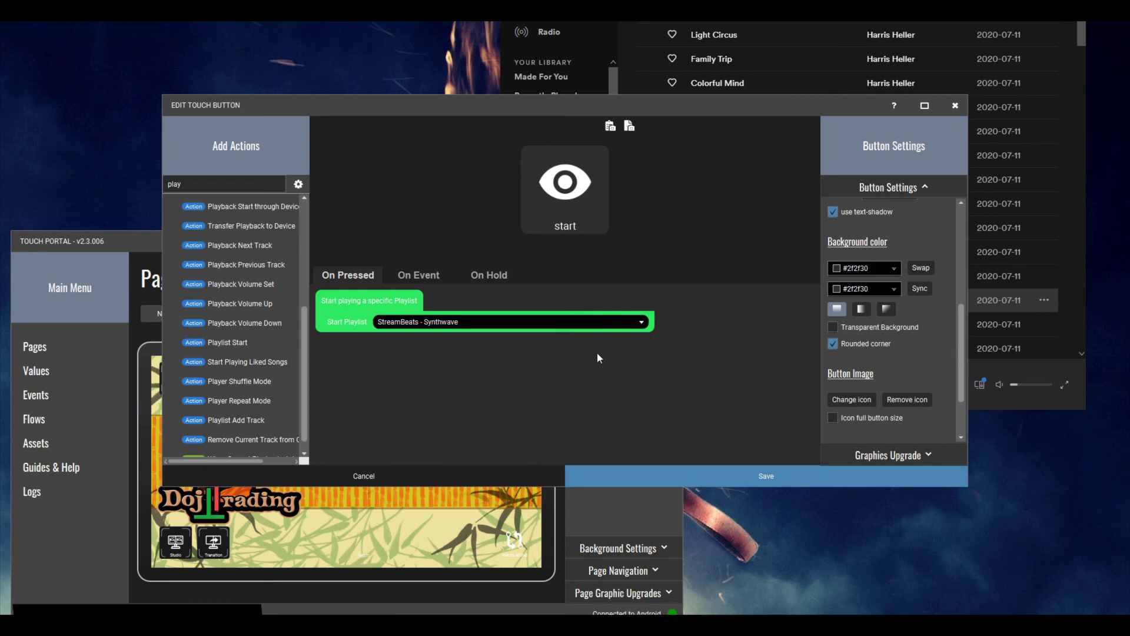
click(750, 471)
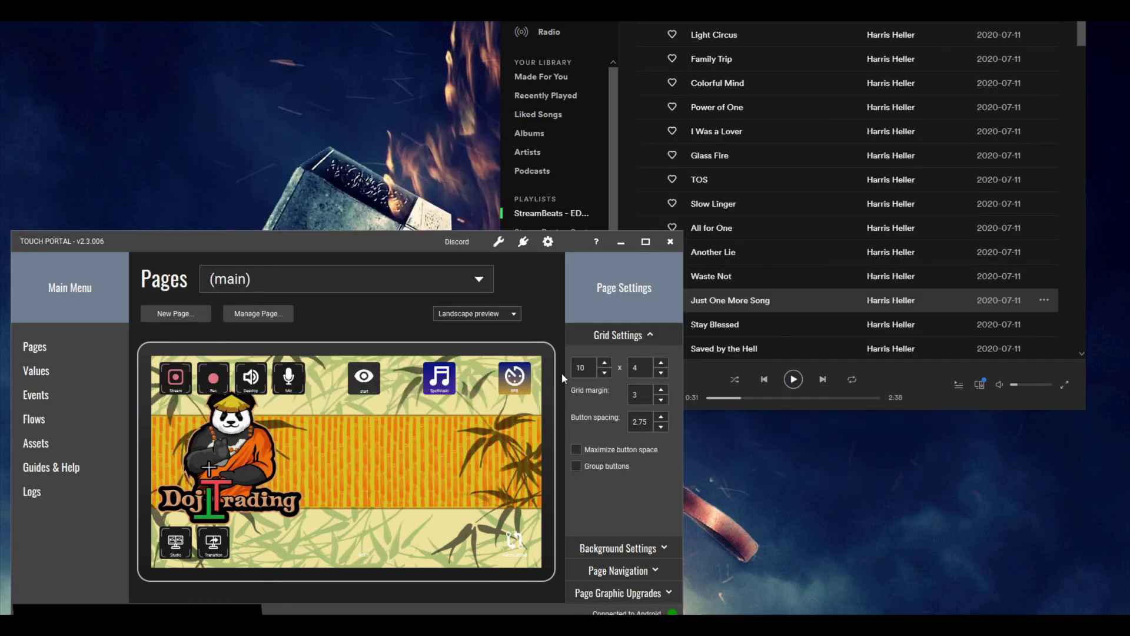